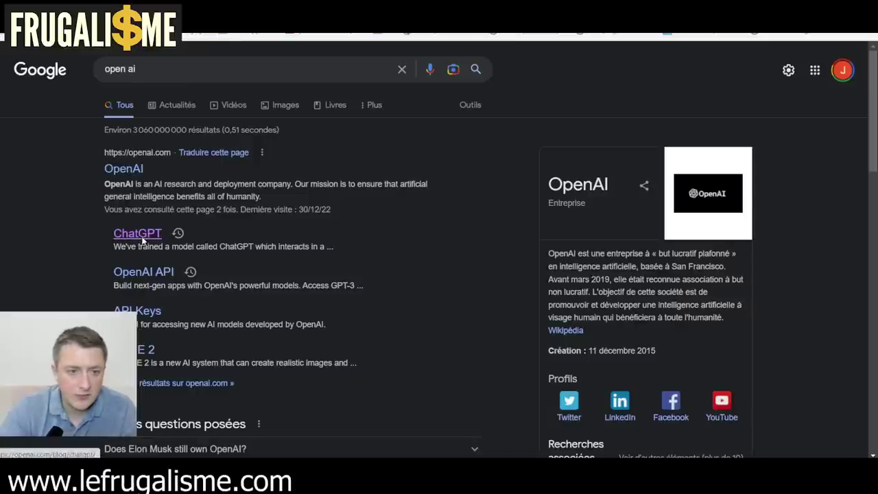
# Step: Open the ChatGPT announcement article from the results and follow its chat.openai.com link
pyautogui.click(140, 235)
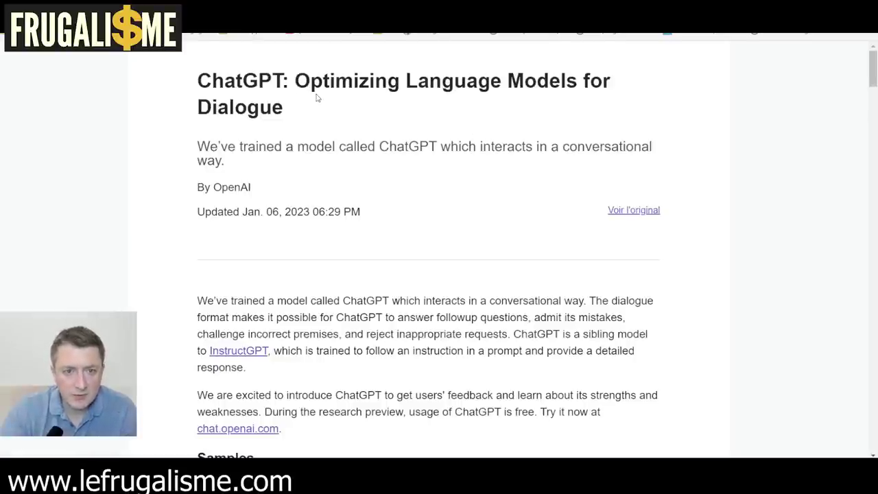
pyautogui.scroll(-2, 562, 277)
pyautogui.scroll(-2, 563, 277)
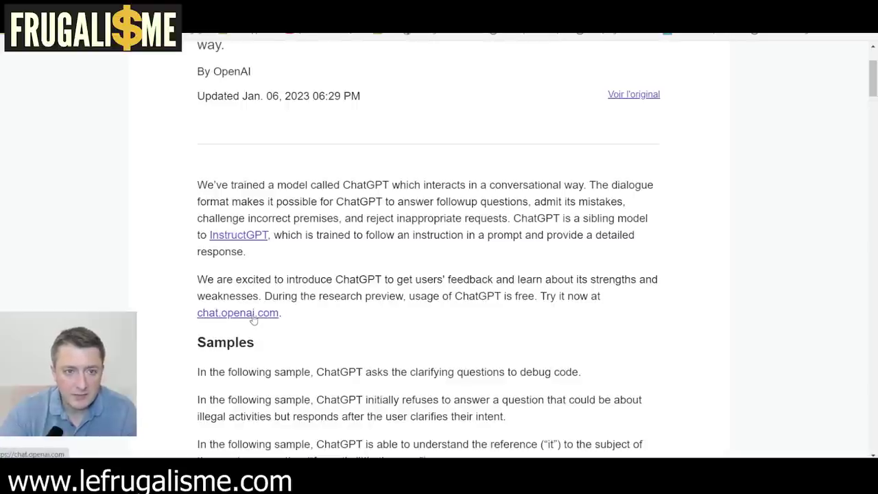
pyautogui.click(253, 314)
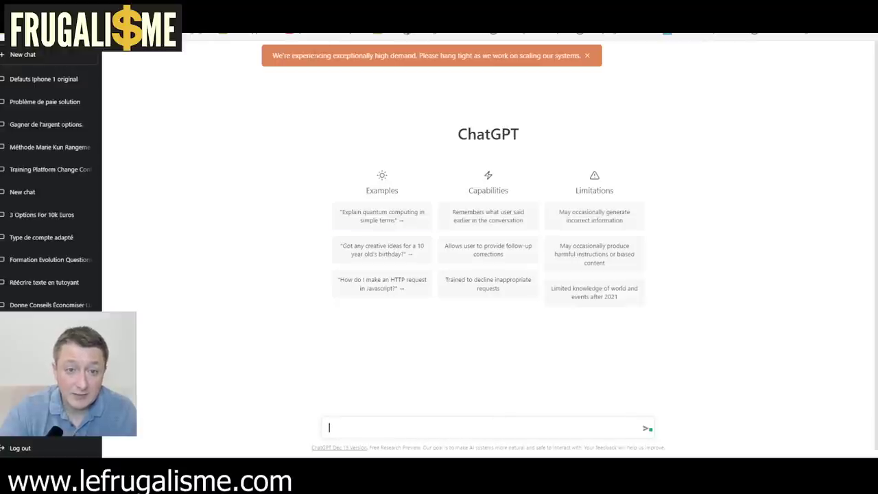
# Step: Send the prompt 'ecris un mail pour souhaiter la bonne annee a ma voisine'
pyautogui.moveTo(312, 56); pyautogui.dragTo(343, 58)
pyautogui.click(364, 82)
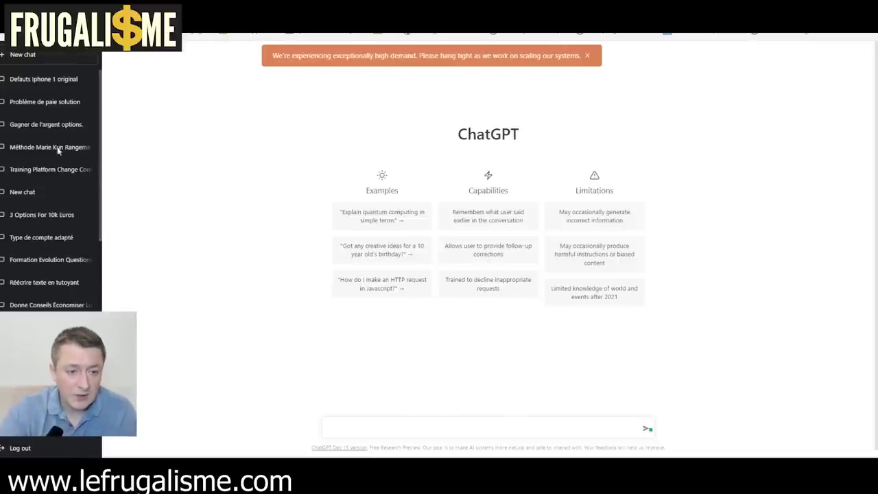
pyautogui.scroll(-3, 52, 274)
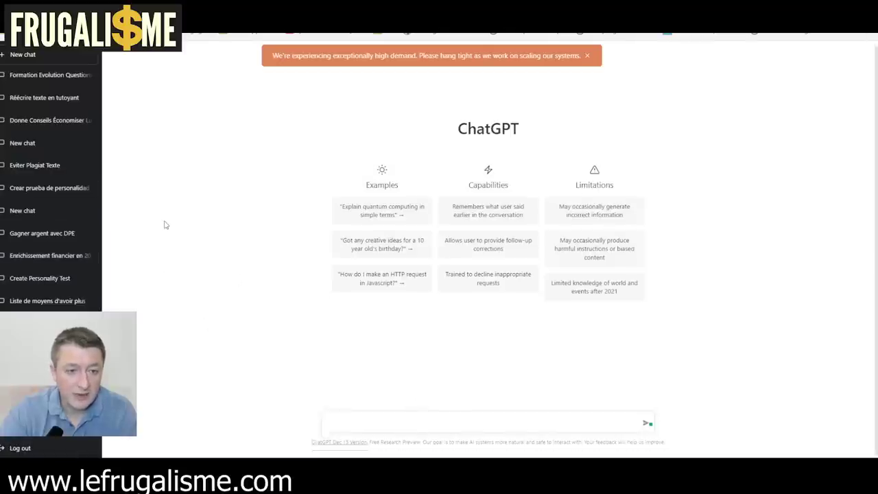
pyautogui.scroll(2, 75, 233)
pyautogui.scroll(3, 75, 234)
pyautogui.write('ecris un')
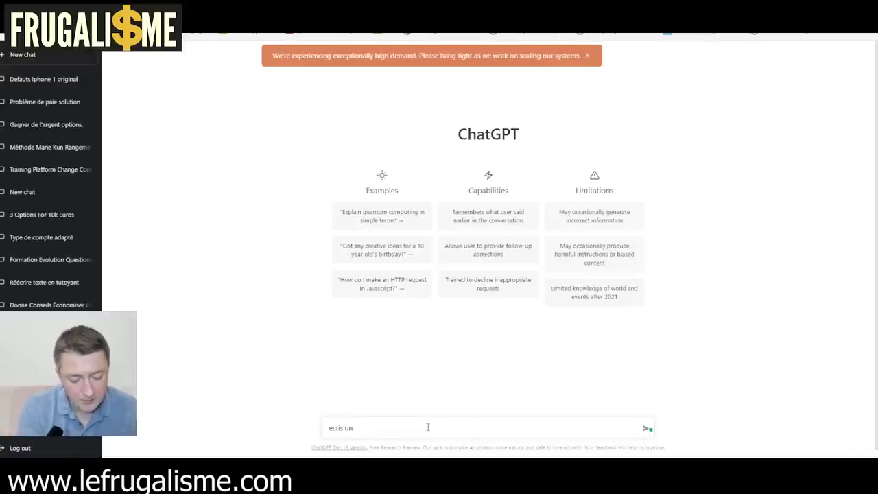
pyautogui.write('ma')
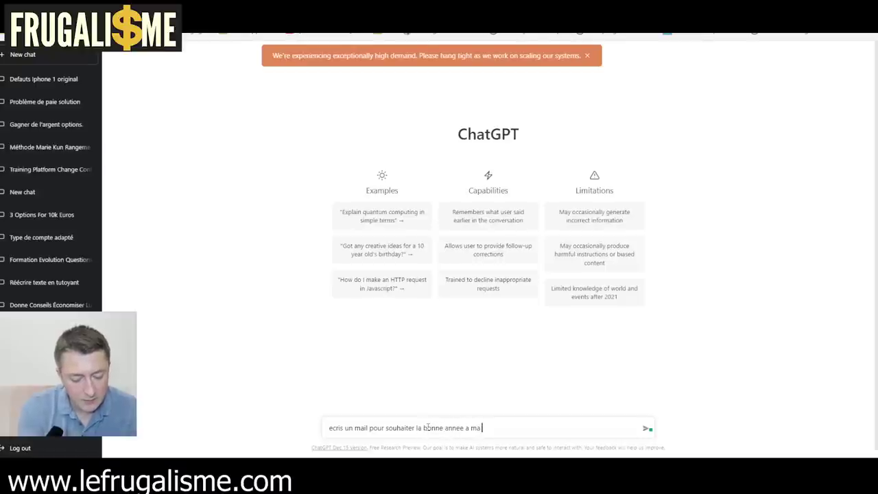
pyautogui.write(' voisine')
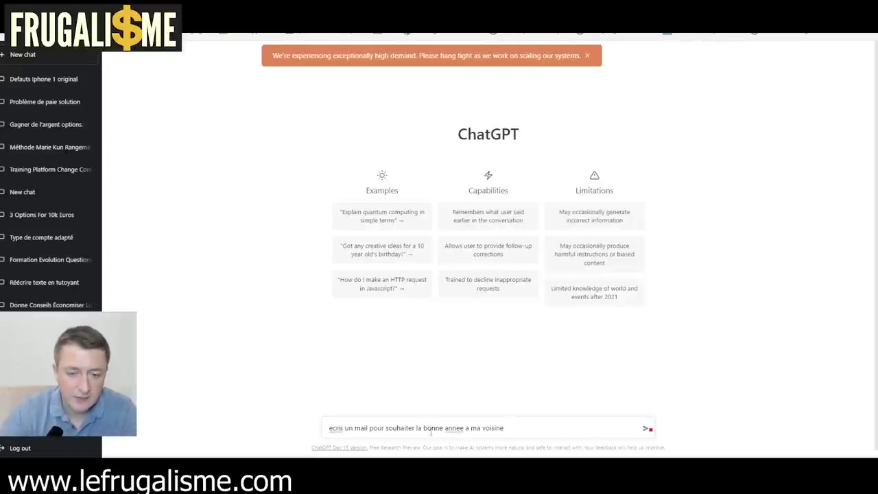
pyautogui.press('Return')
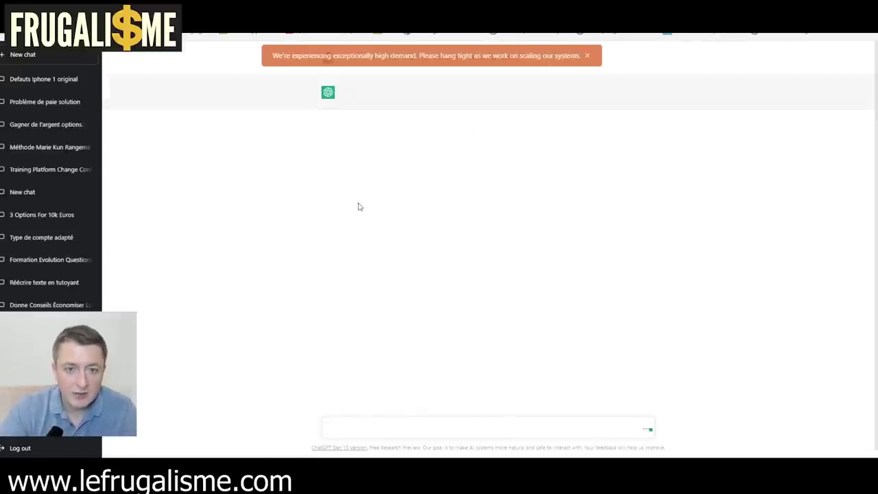
# Step: Dismiss the orange high-demand warning banner above the chat
pyautogui.click(587, 55)
pyautogui.write('reecris en tutoyant')
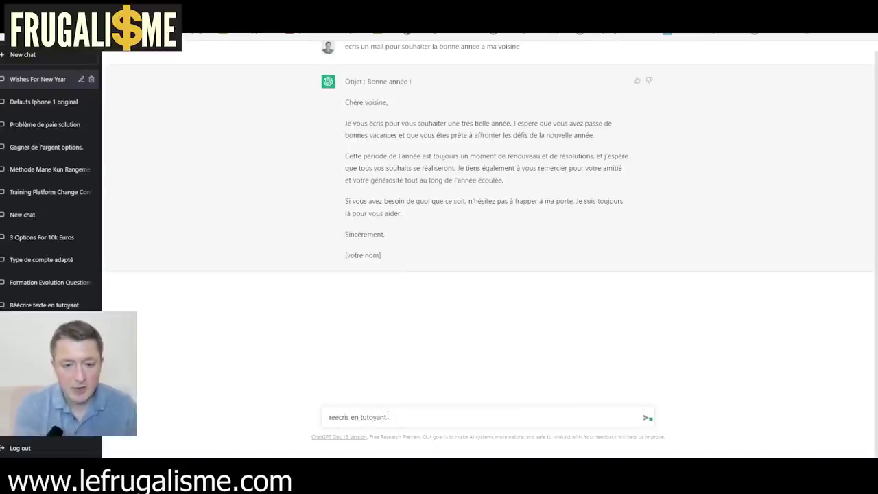
# Step: Send 'reecris en tutoyant', then request a funny, original and inspiring version of the e-mail
pyautogui.press('Return')
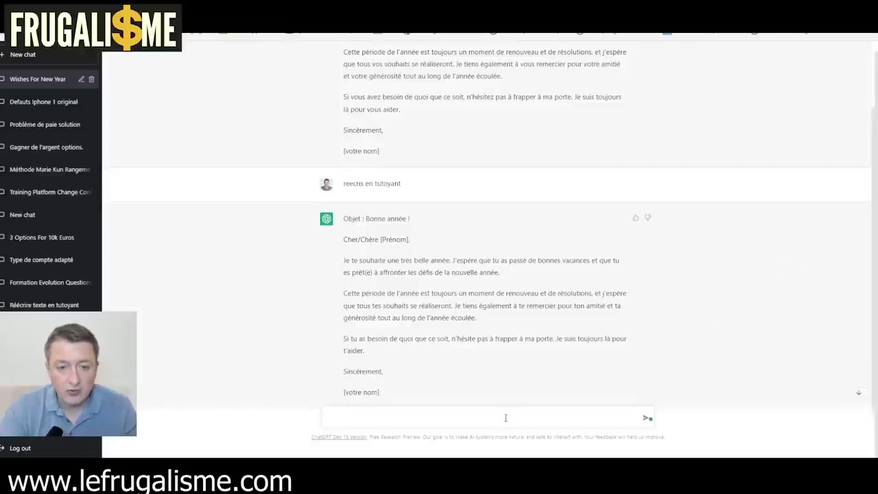
pyautogui.write('rée')
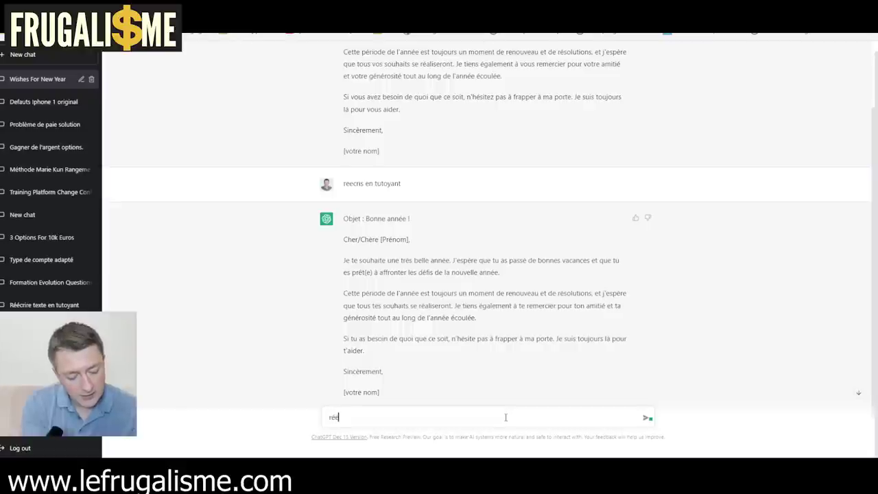
pyautogui.write('ssage en etant drole, original et')
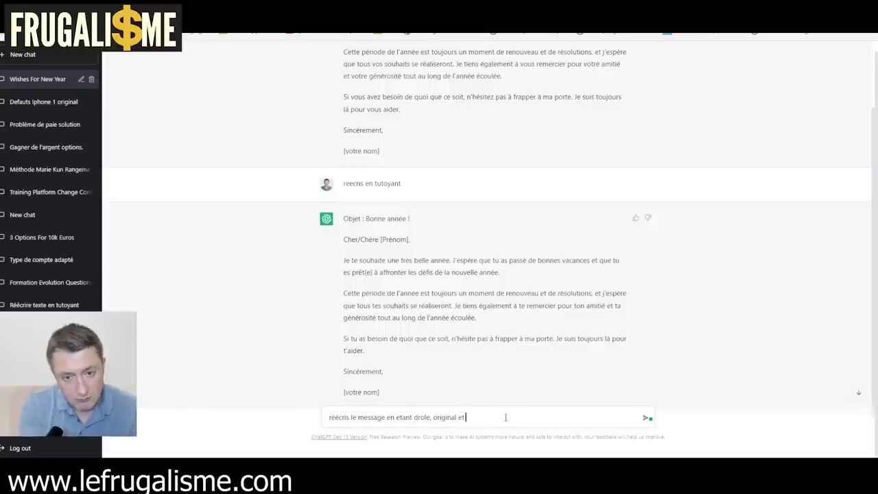
pyautogui.write('rant')
pyautogui.press('Return')
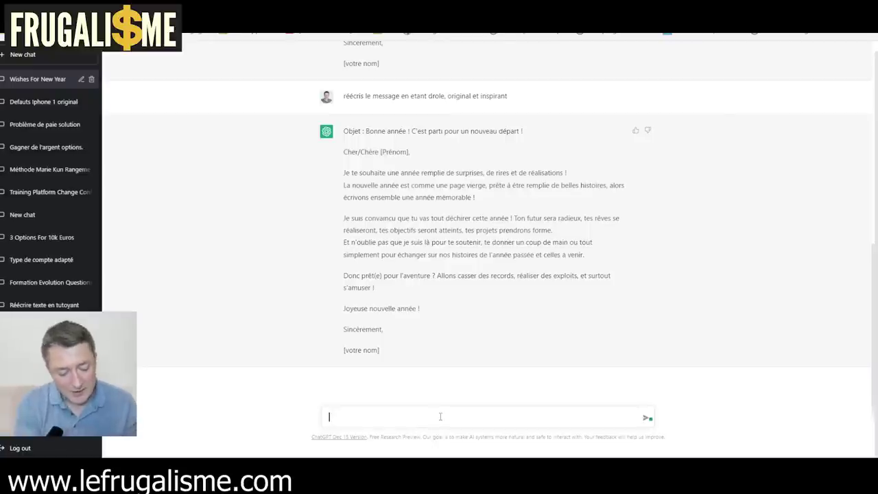
# Step: Type the follow-up 'rajouter une metaphore, un exemple et une contradiction'
pyautogui.write('rajouter une metaphore, un exemple, et une contradiction')
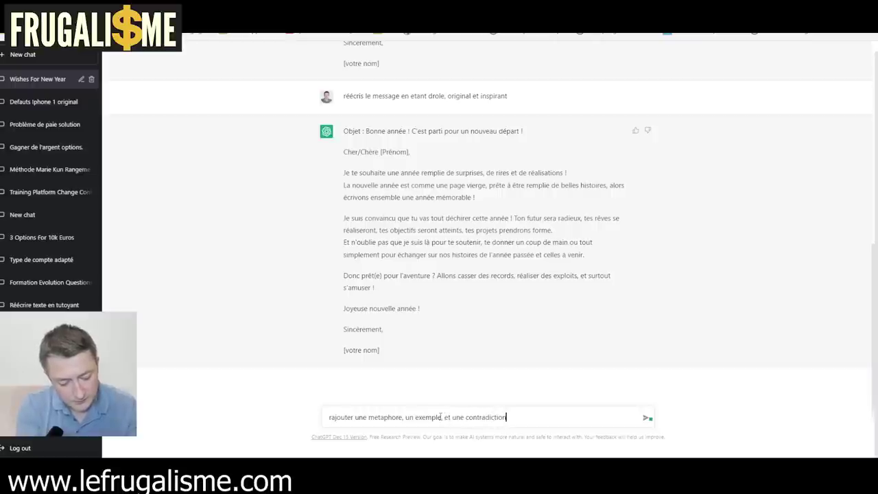
# Step: Send the metaphor, example and contradiction request and read the train and Everest passages
pyautogui.press('Return')
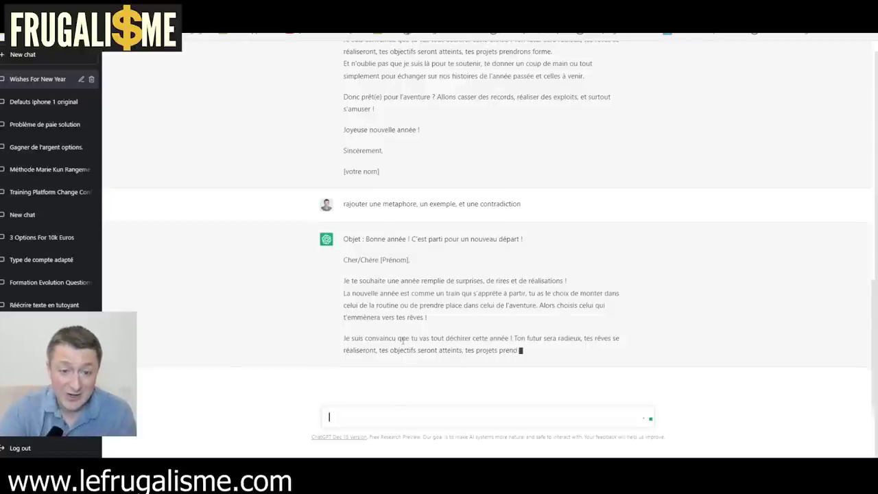
pyautogui.moveTo(470, 339); pyautogui.dragTo(343, 339)
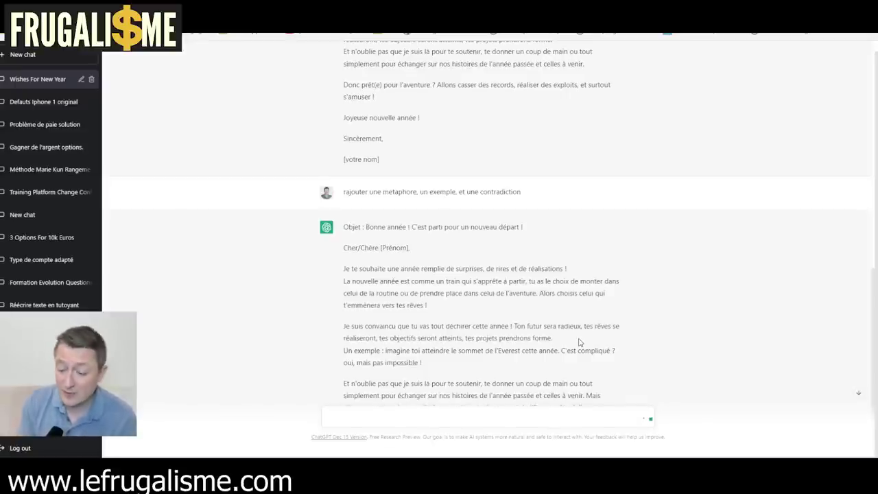
pyautogui.scroll(-1, 634, 192)
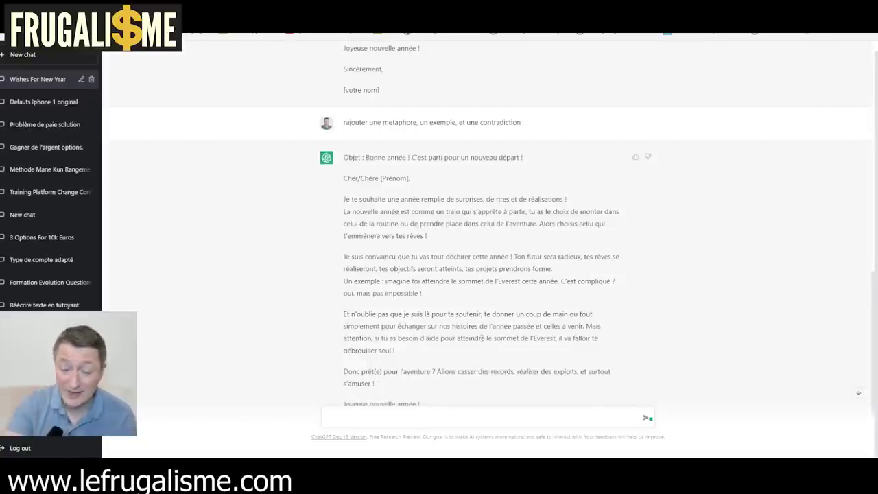
pyautogui.scroll(-3, 482, 338)
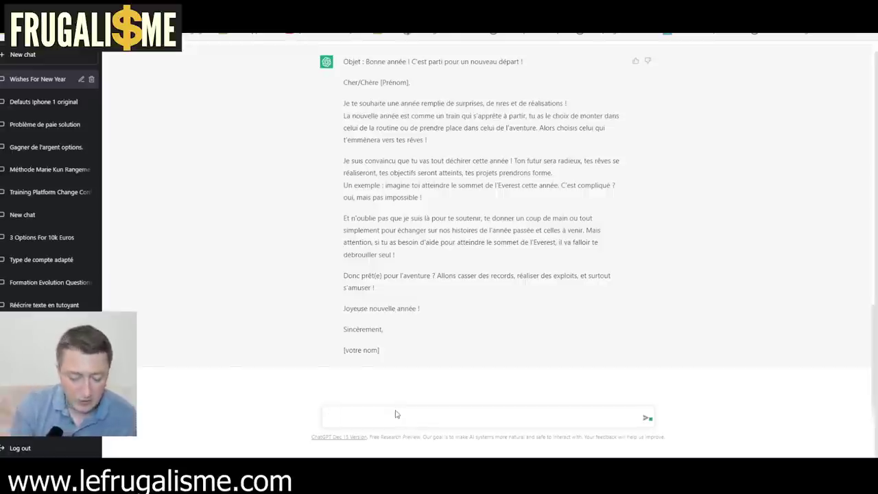
# Step: Ask 'propose moi 5 titres pour ce mail' and read through the five suggested titles
pyautogui.write('pro')
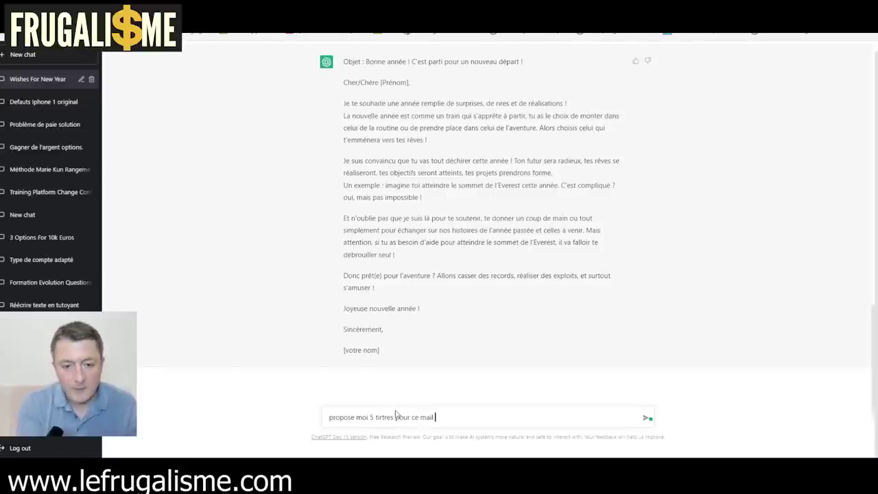
pyautogui.press('Return')
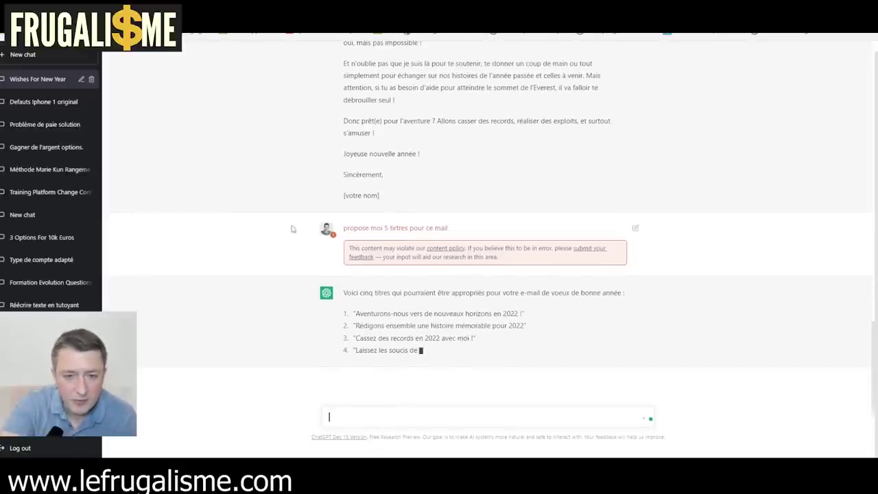
pyautogui.moveTo(409, 302)
pyautogui.mouseDown()
pyautogui.moveTo(465, 297)
pyautogui.moveTo(456, 326)
pyautogui.mouseUp()
pyautogui.click(456, 327)
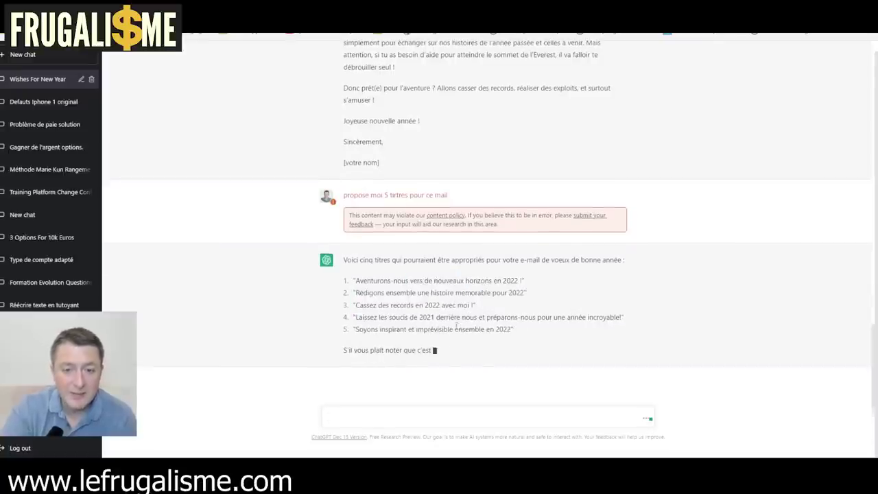
pyautogui.moveTo(401, 280); pyautogui.dragTo(488, 281)
pyautogui.click(514, 294)
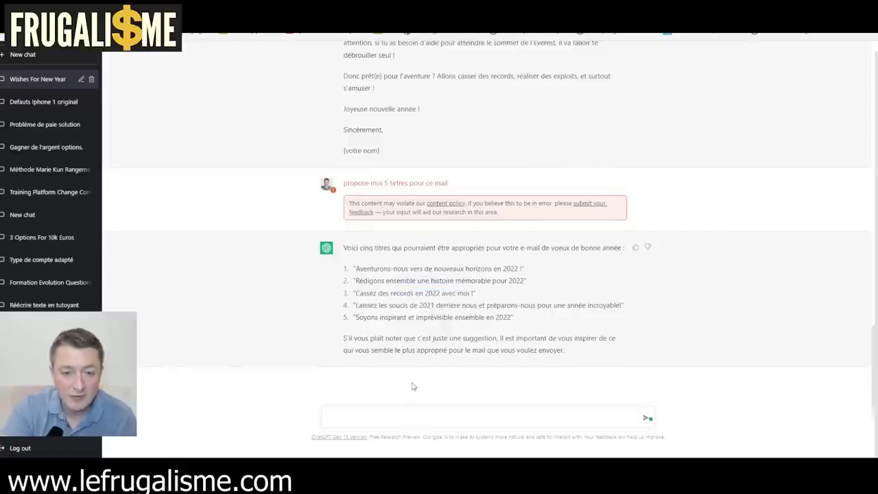
pyautogui.moveTo(389, 248)
pyautogui.mouseDown()
pyautogui.moveTo(567, 247)
pyautogui.moveTo(529, 255)
pyautogui.mouseUp()
pyautogui.click(465, 305)
pyautogui.write('redig')
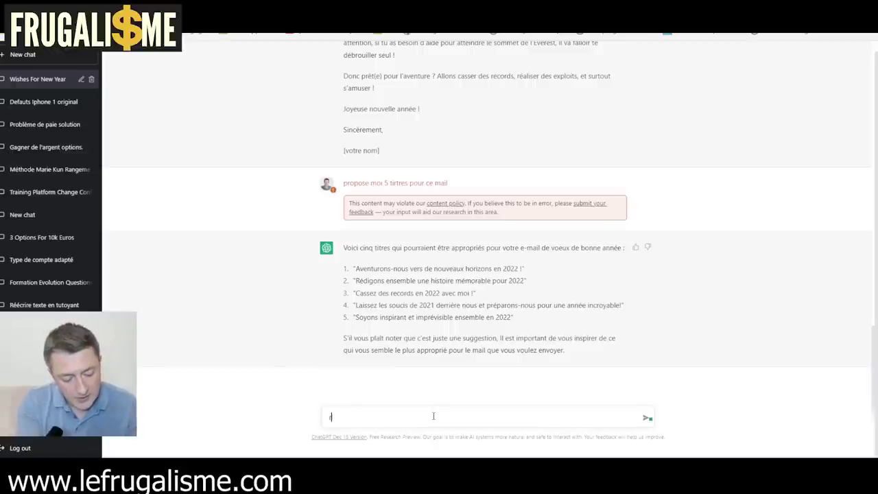
# Step: Send a request for 70-character titles in the form 'x sans y, x en y temps'
pyautogui.write('es ces titres')
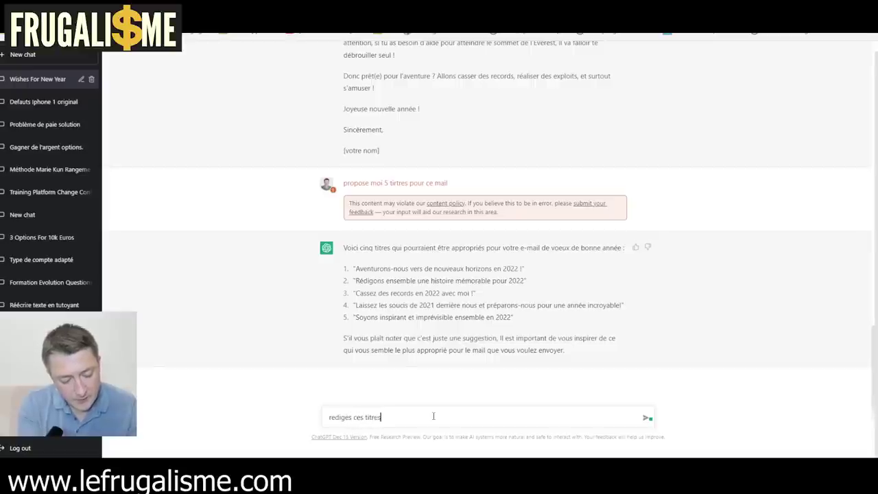
pyautogui.write(' en 70 caracteres le')
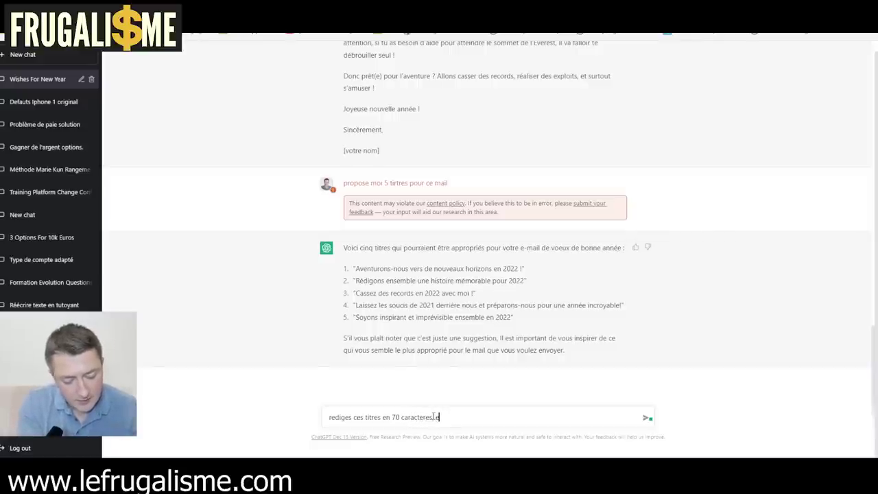
pyautogui.write('s in')
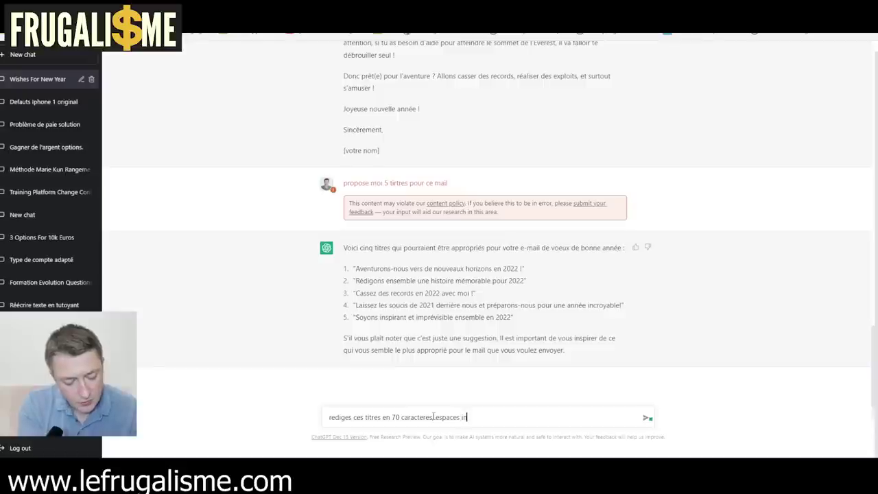
pyautogui.write('lues, sous la forme x san')
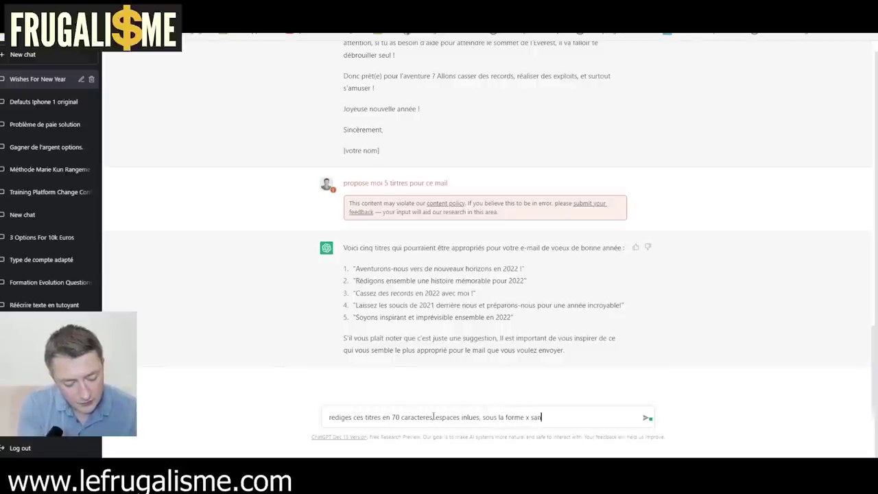
pyautogui.write('s y, x en y temps')
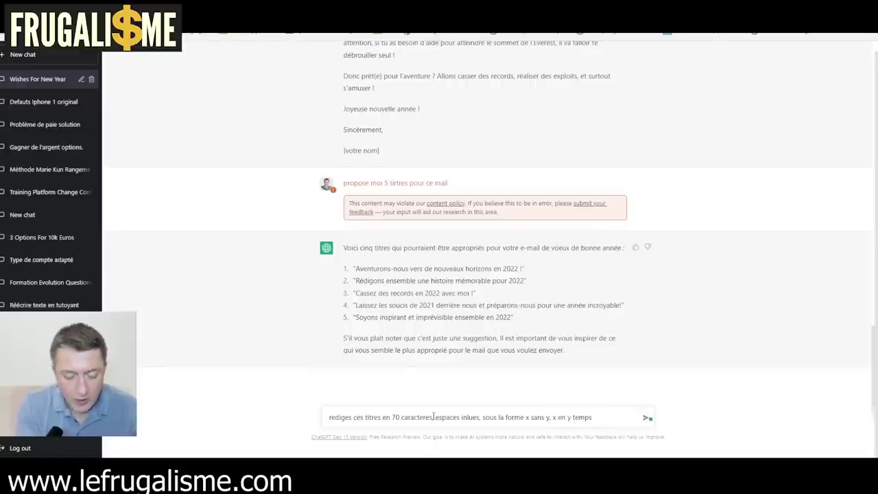
pyautogui.press('Return')
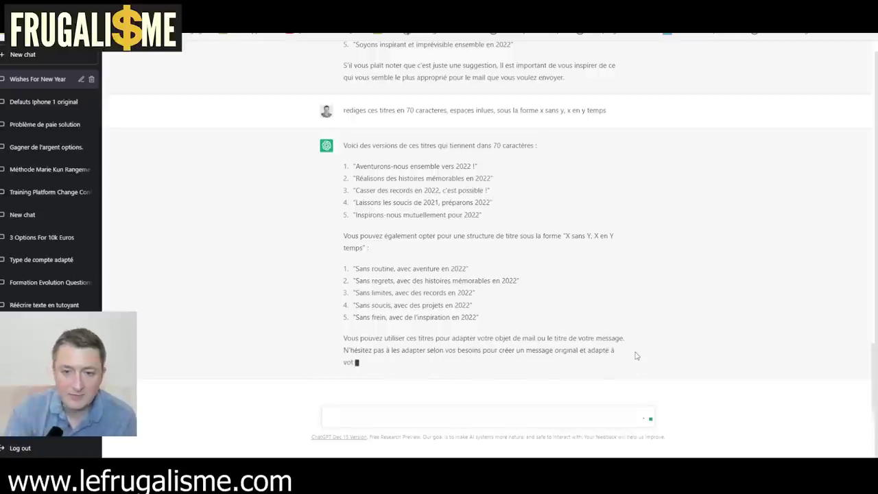
# Step: Read through the shortened titles and 'Sans …, avec … en 2022' variants in the reply
pyautogui.moveTo(461, 289)
pyautogui.mouseDown()
pyautogui.moveTo(399, 281)
pyautogui.moveTo(425, 293)
pyautogui.mouseUp()
pyautogui.click(439, 303)
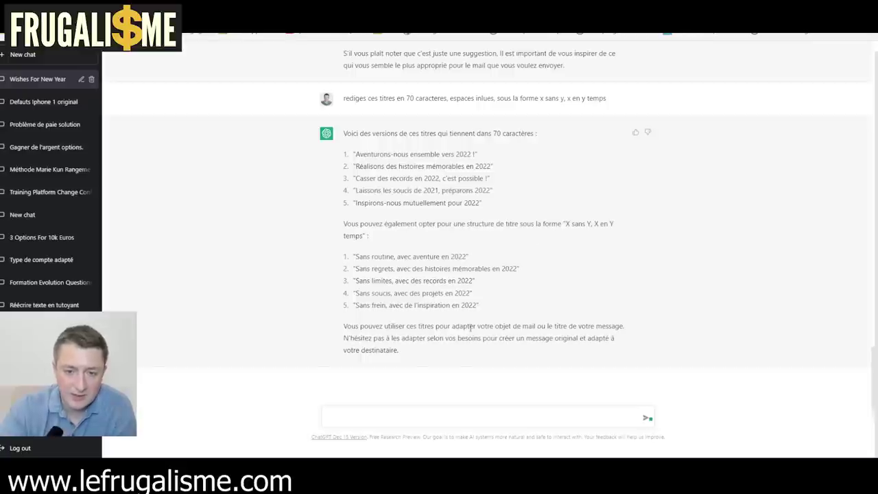
pyautogui.moveTo(414, 338); pyautogui.dragTo(391, 257)
pyautogui.click(406, 208)
pyautogui.write('ecris moi')
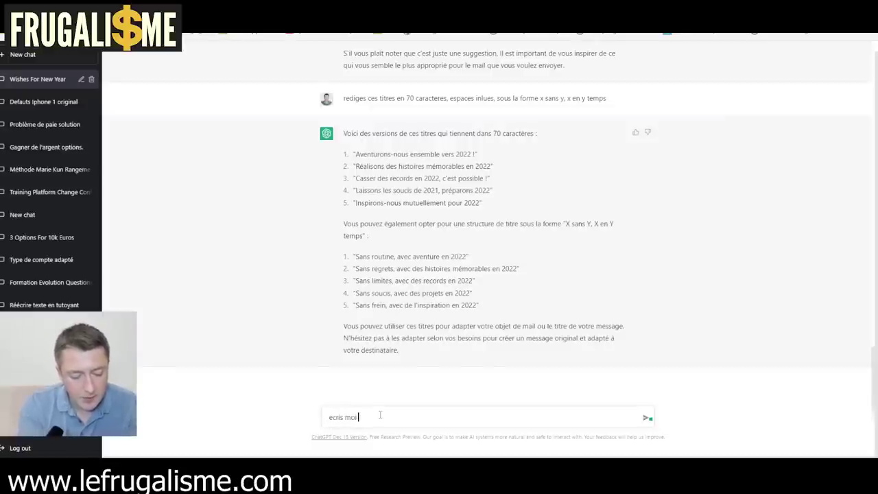
# Step: Ask for a YouTube video plan on reaching financial freedom through frugalism
pyautogui.write('un')
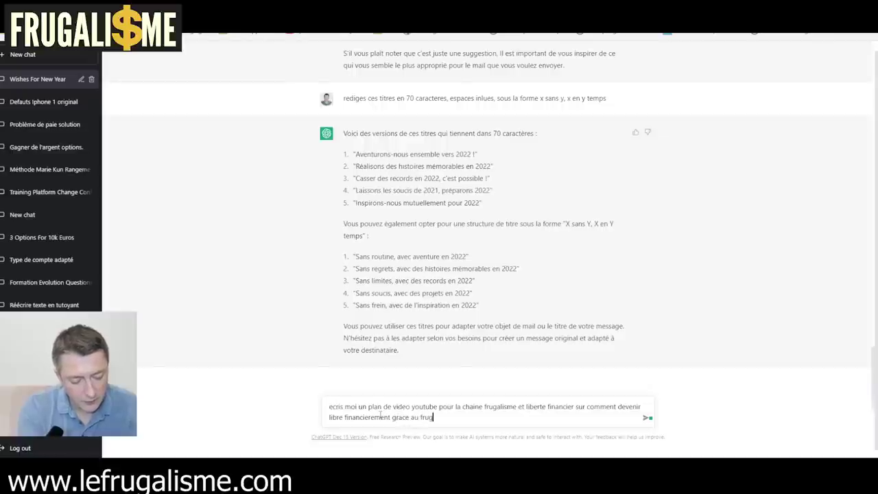
pyautogui.write('sme')
pyautogui.press('Return')
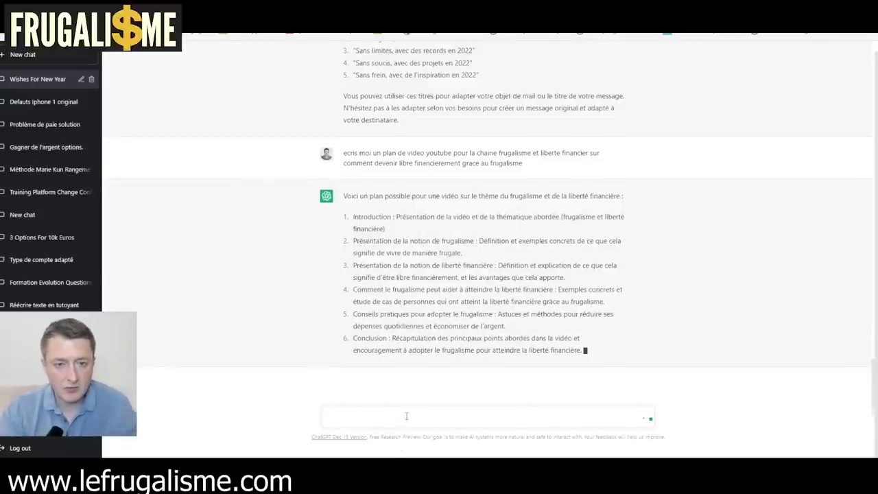
# Step: Draft the follow-up 'fais la meme chose pour un article 1500 mots' in the frugalism chat
pyautogui.write('fais la meme chos')
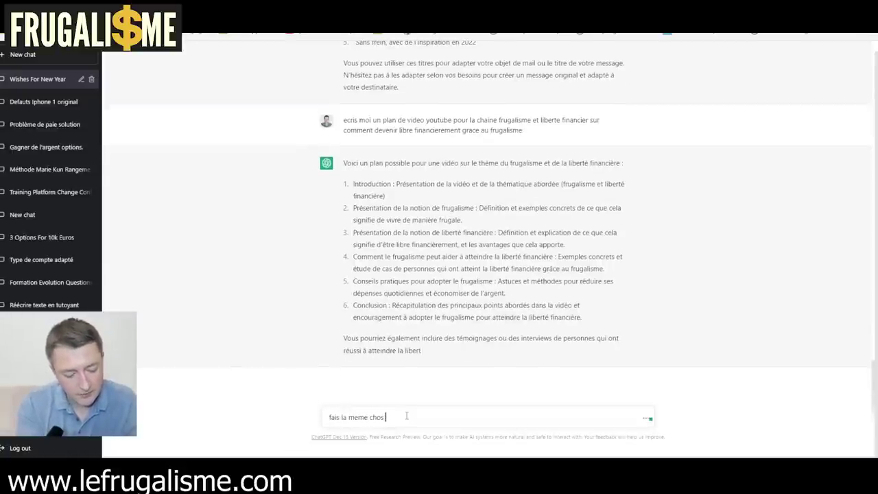
pyautogui.write('e pour un article de l')
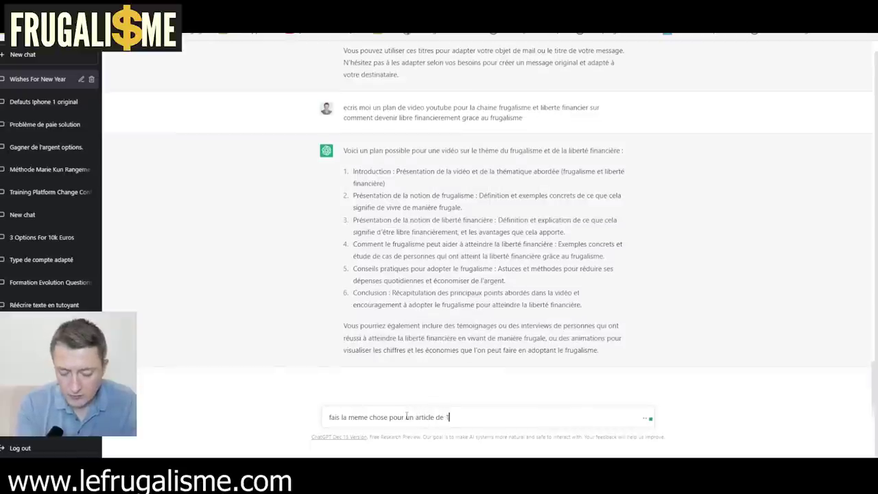
pyautogui.write('500 mots')
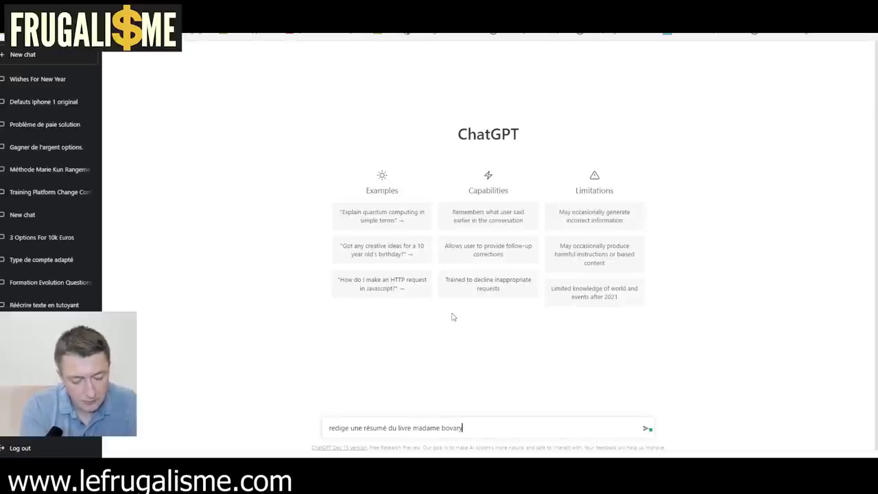
# Step: Send the request 'redige une résumé du livre madame bovary'
pyautogui.press('Return')
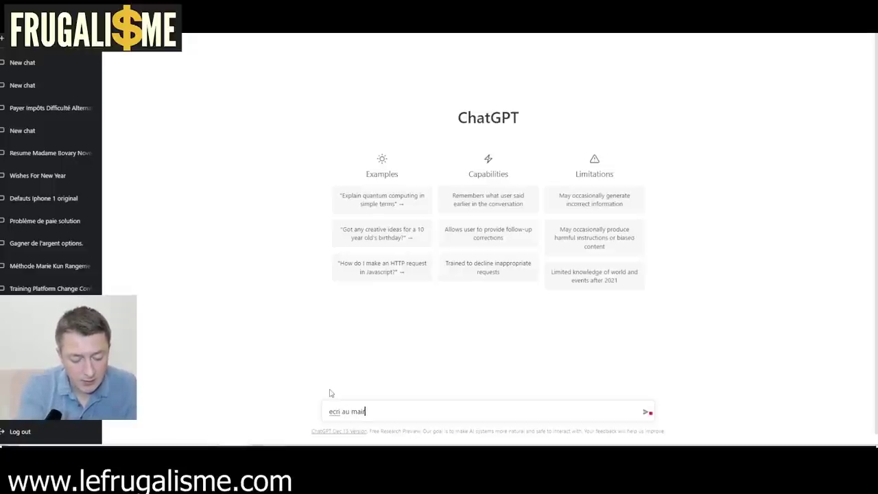
# Step: Send the prompt for a letter to the mayor about excessive local taxes and review the reply
pyautogui.write('ire les impots c est trop ch')
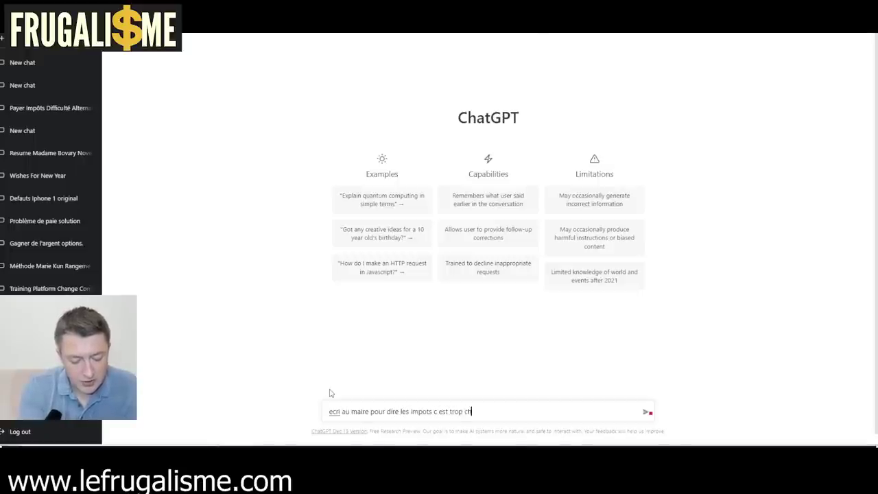
pyautogui.write('er')
pyautogui.press('Return')
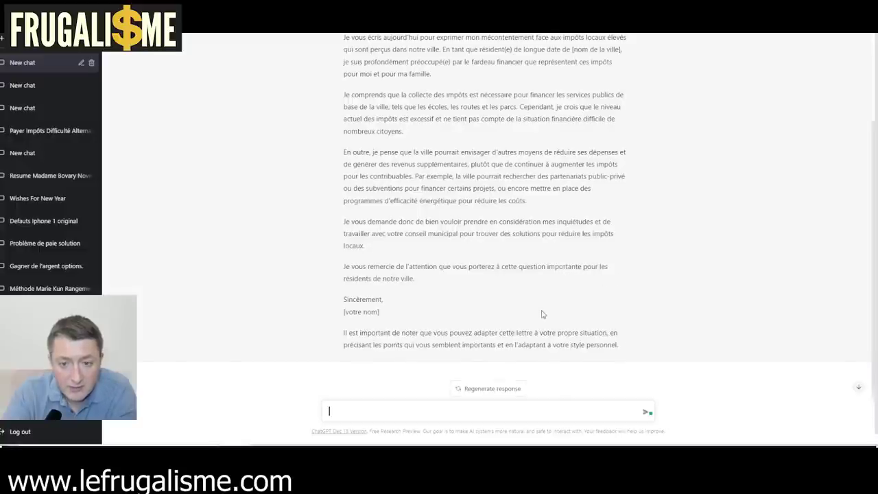
pyautogui.scroll(3, 541, 314)
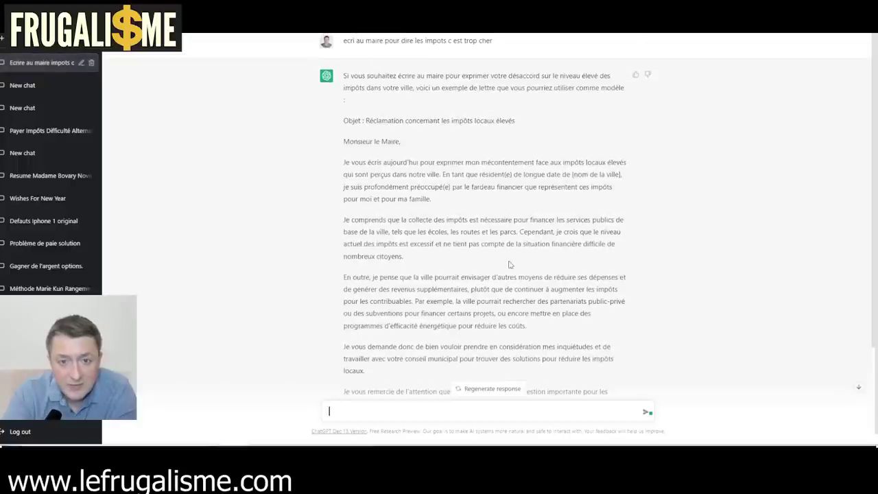
pyautogui.scroll(-3, 510, 264)
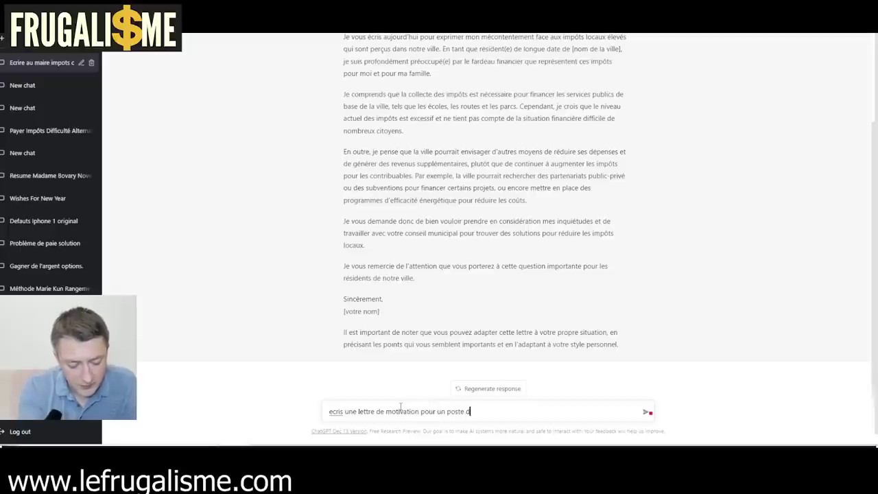
pyautogui.write('ecris une lettre de motivation pour un poste de technicien sur')
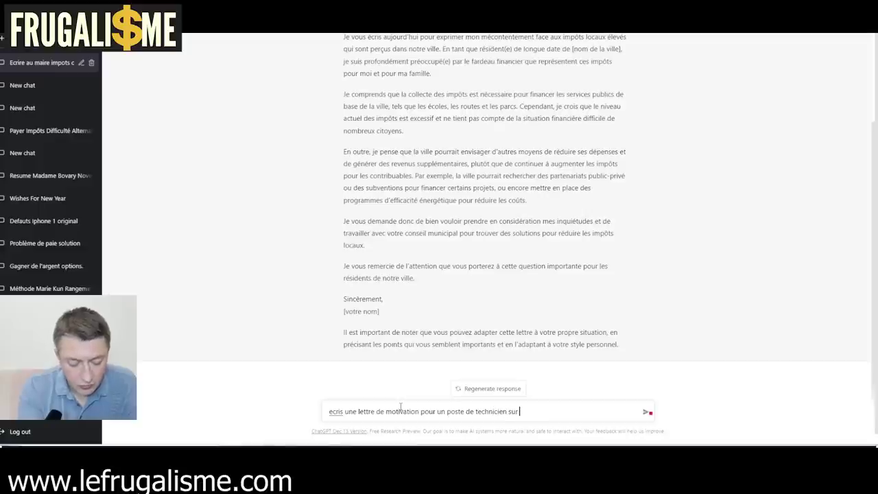
# Step: Type the cover-letter request for a wind-turbine maintenance technician post
pyautogui.write('les eoliennes')
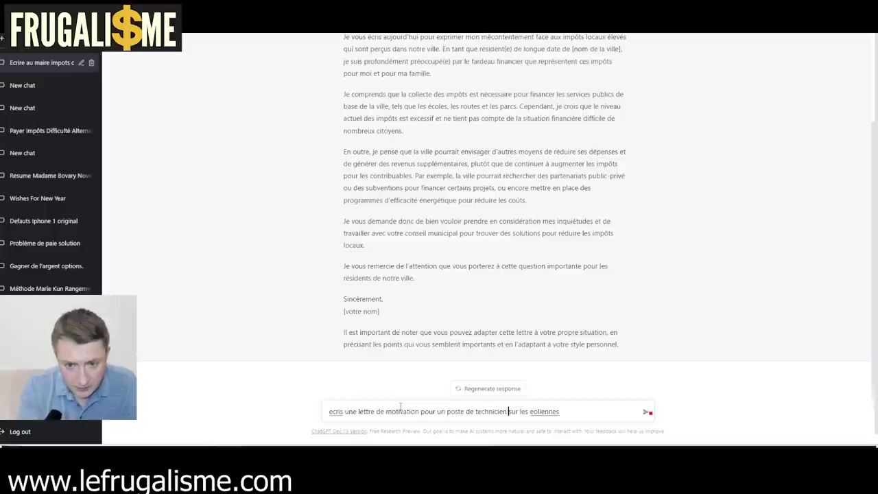
# Step: Send the wind-turbine maintenance cover letter request and read through the finished letter
pyautogui.write('maintenance')
pyautogui.press('Return')
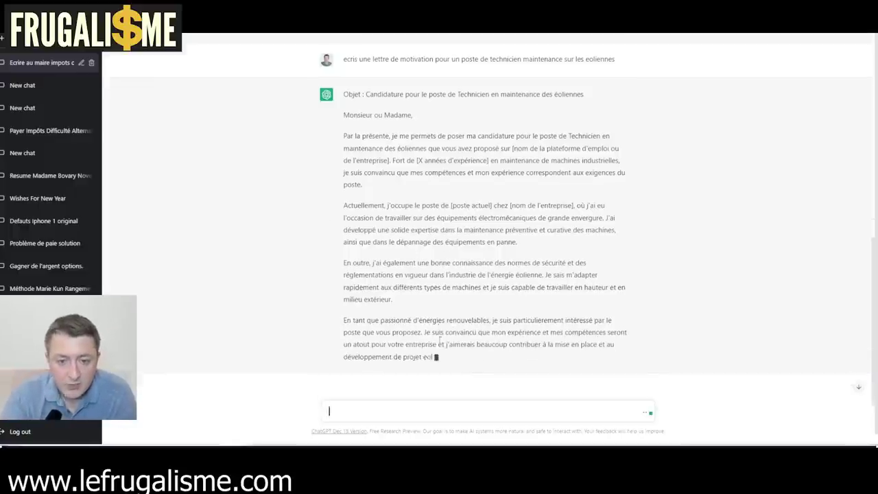
pyautogui.moveTo(491, 309); pyautogui.dragTo(427, 289)
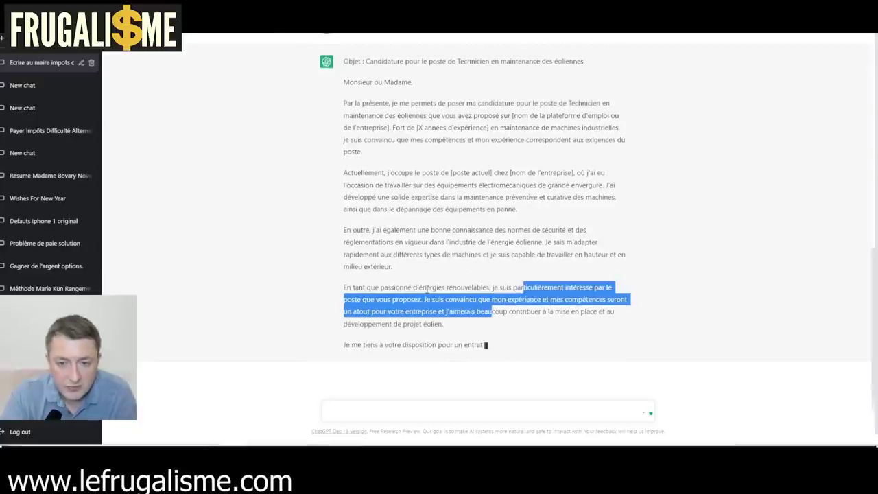
pyautogui.click(399, 322)
pyautogui.click(396, 410)
pyautogui.write('donnes moi 3')
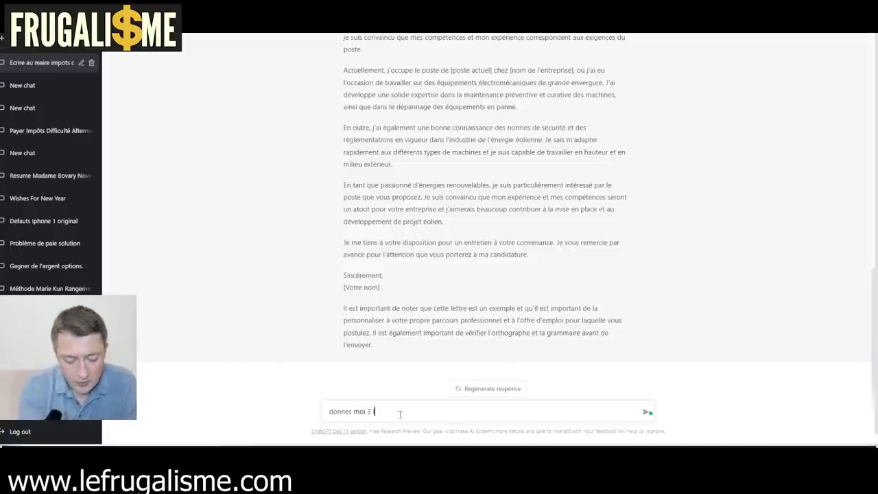
# Step: Ask for 3 French laws protecting tenants from landlords and follow the ALUR, DALO, ELAN answer
pyautogui.write('loi')
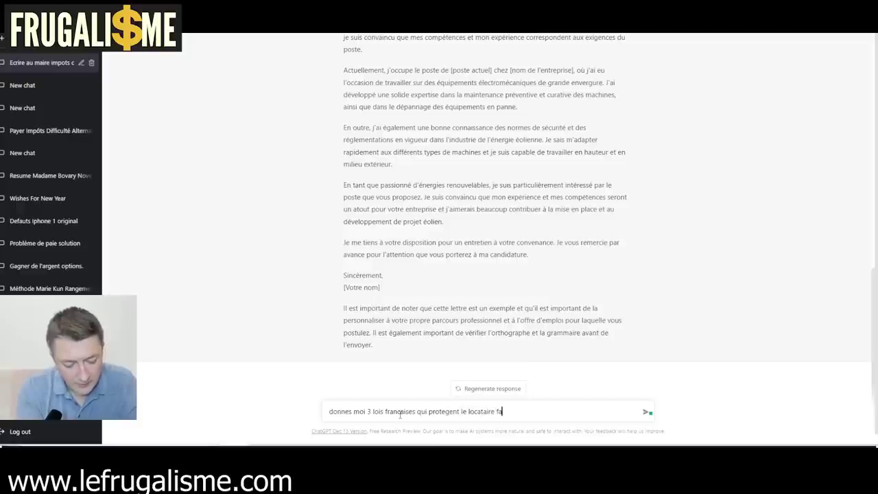
pyautogui.write('ur')
pyautogui.press('Return')
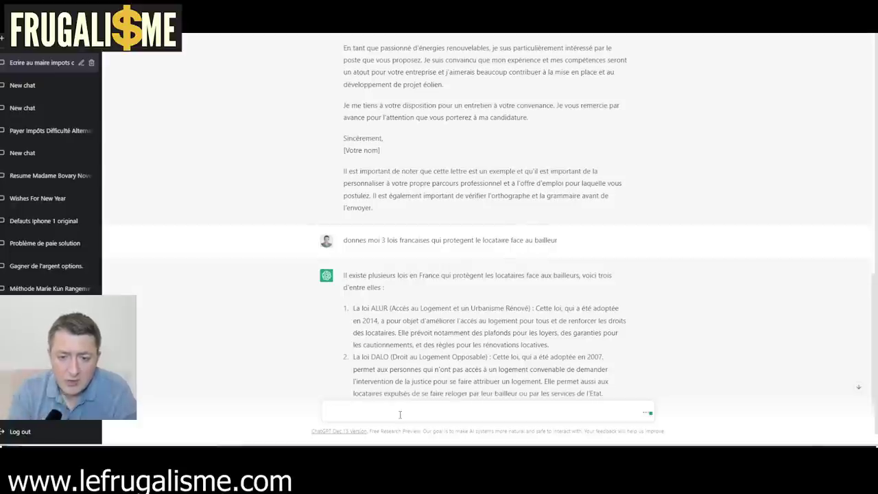
pyautogui.scroll(-2, 395, 342)
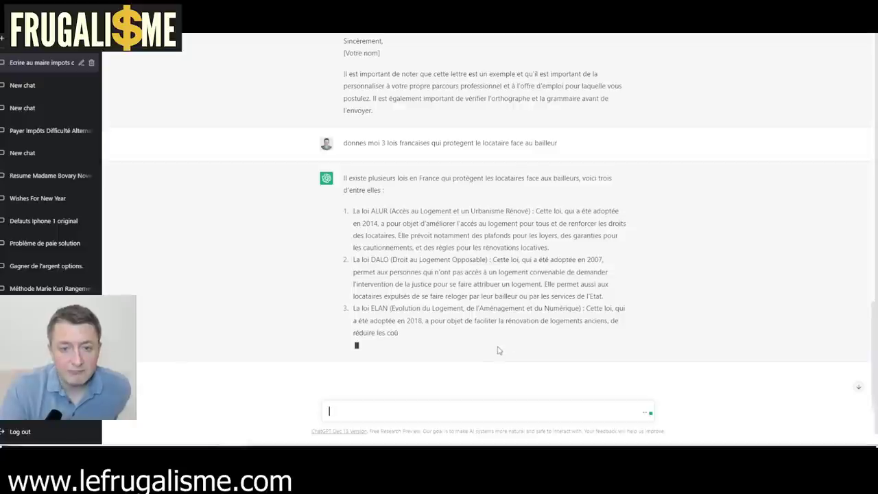
pyautogui.click(434, 411)
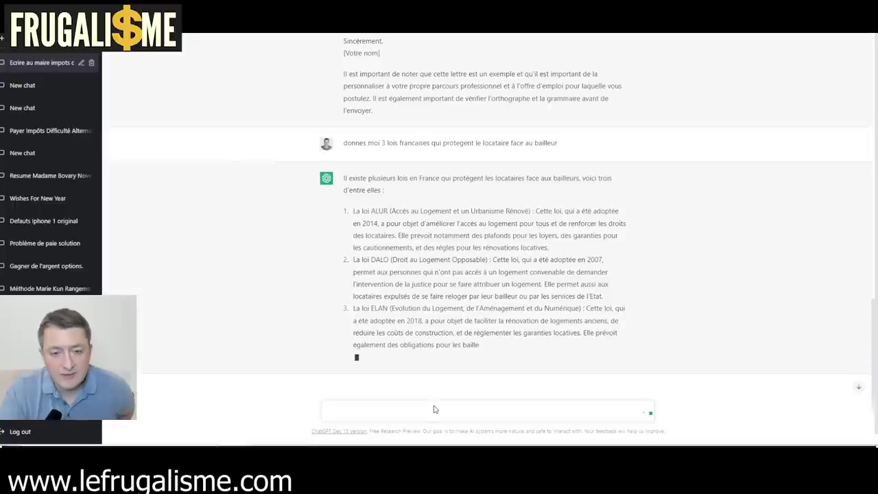
# Step: Ask for the precise law texts and article numbers of those three laws
pyautogui.write('donne moi les texte')
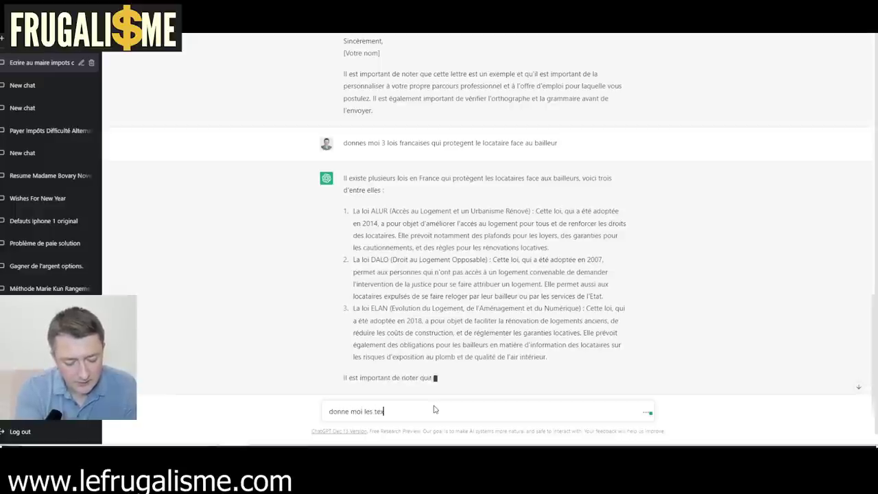
pyautogui.write('s de')
pyautogui.write(' loi prots aussi que les art')
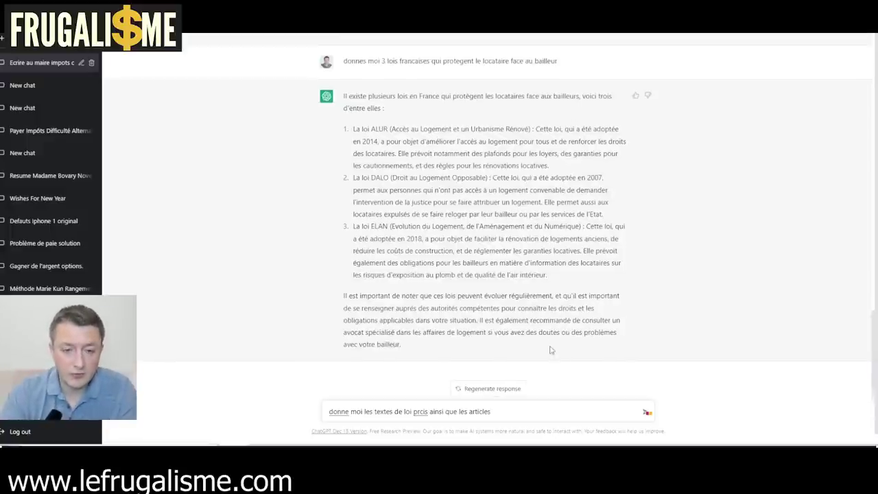
pyautogui.press('Return')
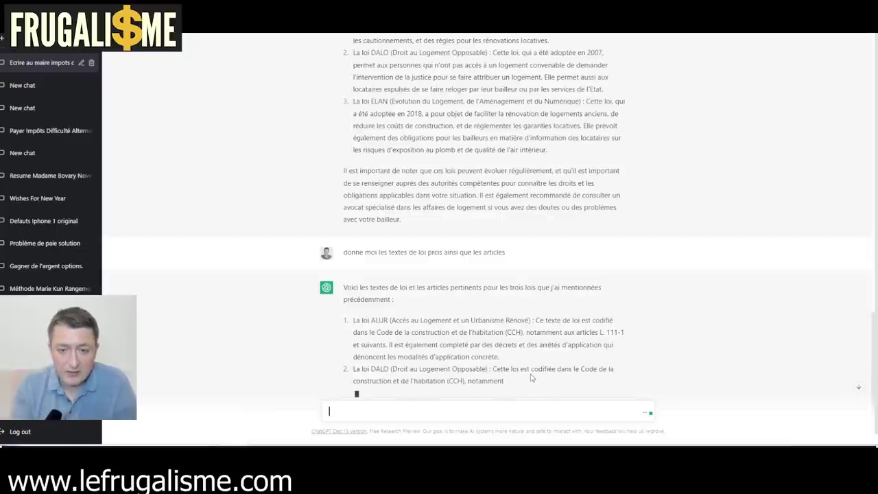
pyautogui.scroll(-1, 530, 377)
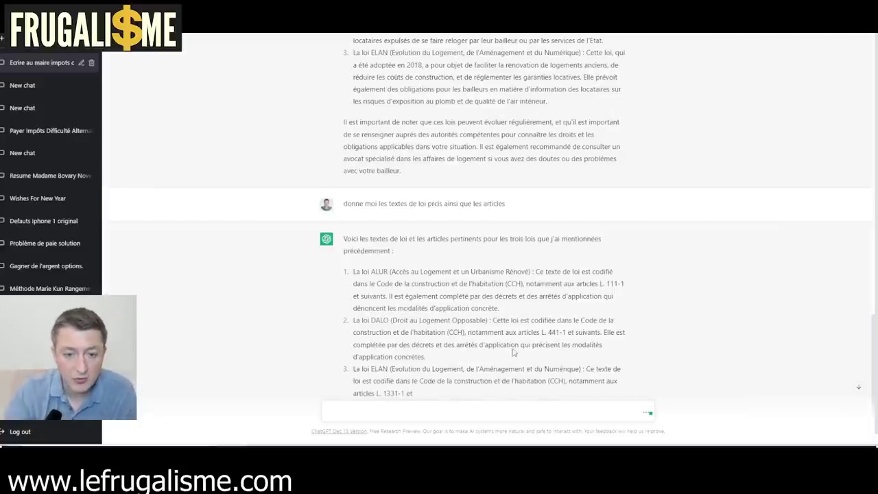
pyautogui.scroll(-2, 511, 349)
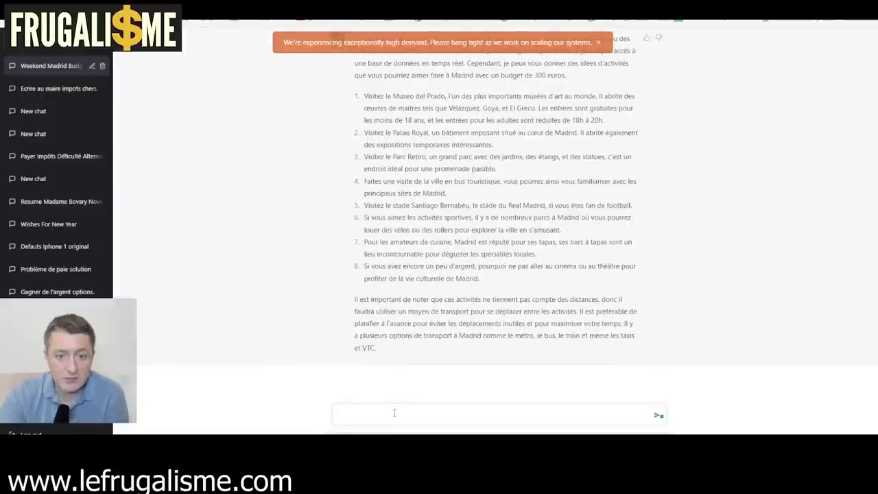
# Step: Ask to rewrite the Madrid activities in an Excel table ('reecrire ces donnees dans un tableau excel')
pyautogui.write('E')
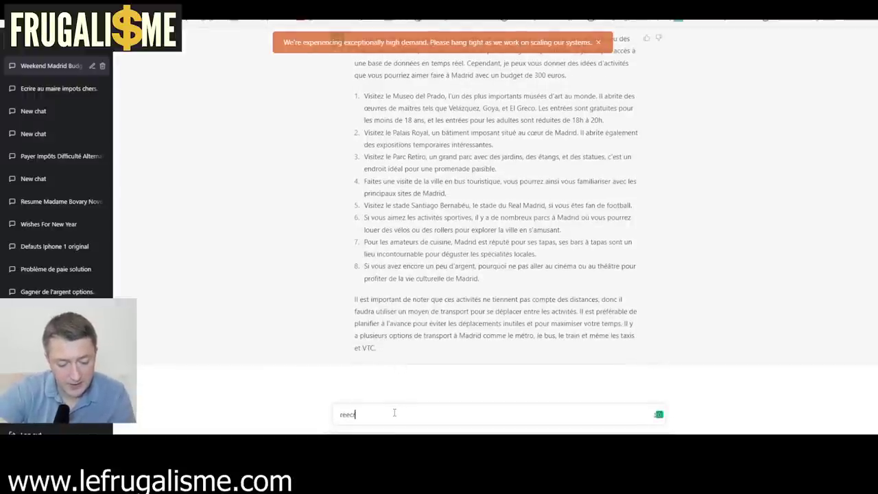
pyautogui.write(' do')
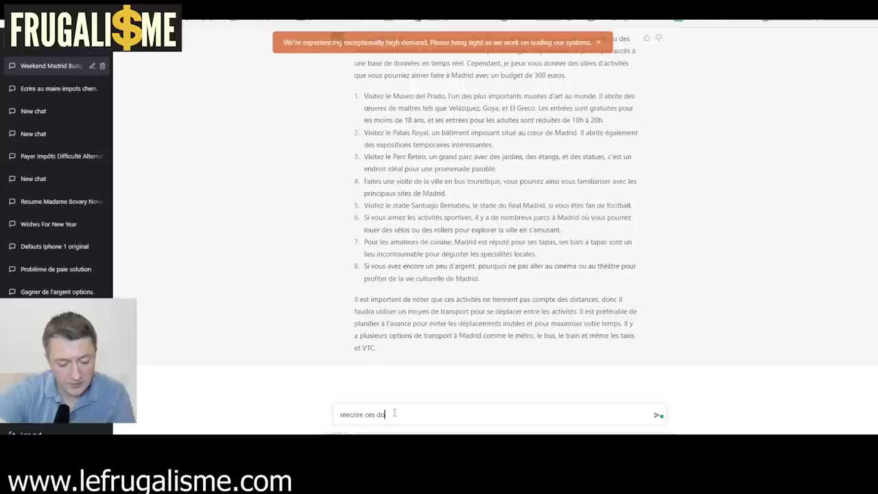
pyautogui.write('ableau excel')
pyautogui.press('Return')
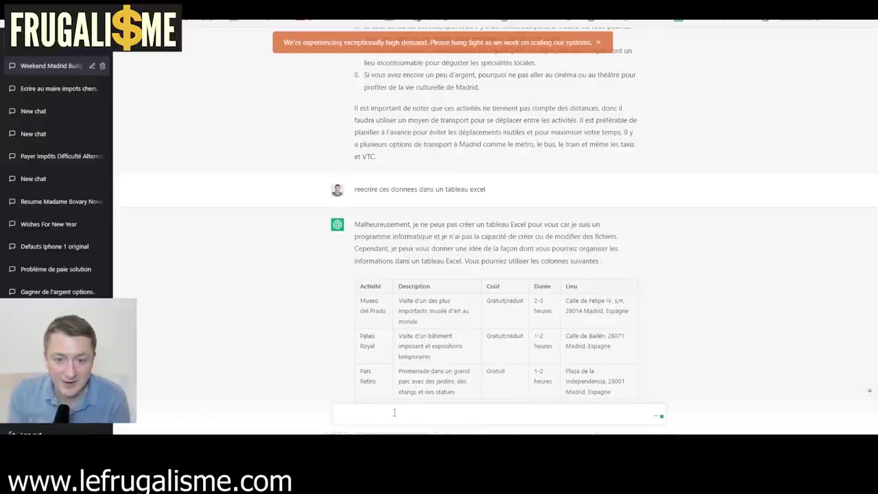
# Step: Read the Madrid activities table, highlighting the bike-and-rollers and cinéma rows
pyautogui.scroll(-2, 421, 220)
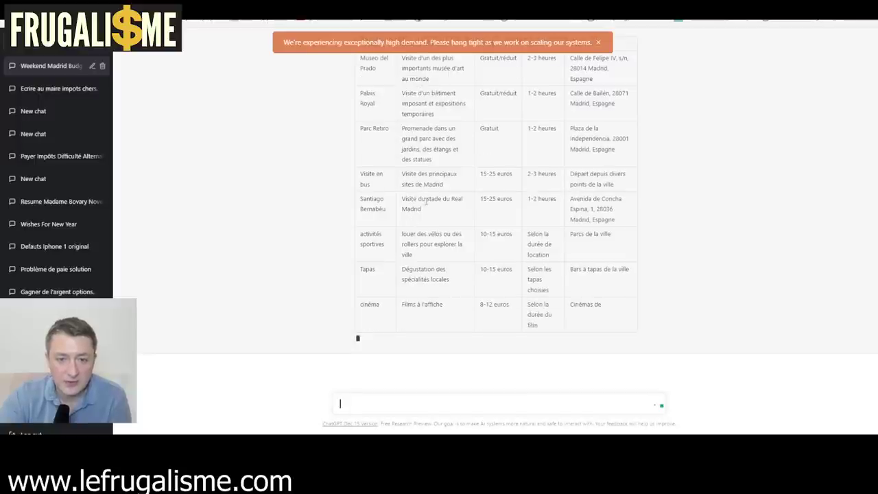
pyautogui.moveTo(416, 223)
pyautogui.mouseDown()
pyautogui.moveTo(441, 229)
pyautogui.moveTo(435, 266)
pyautogui.mouseUp()
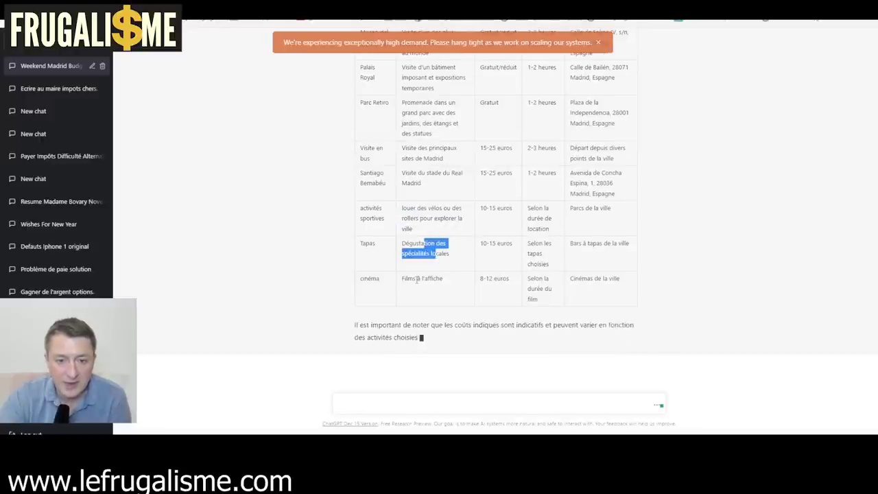
pyautogui.doubleClick(417, 279)
pyautogui.scroll(1, 676, 291)
pyautogui.scroll(1, 677, 291)
pyautogui.scroll(-2, 652, 279)
# Step: Ask to reorder the Madrid activities by distance and propose times for each
pyautogui.click(439, 400)
pyautogui.write('rec')
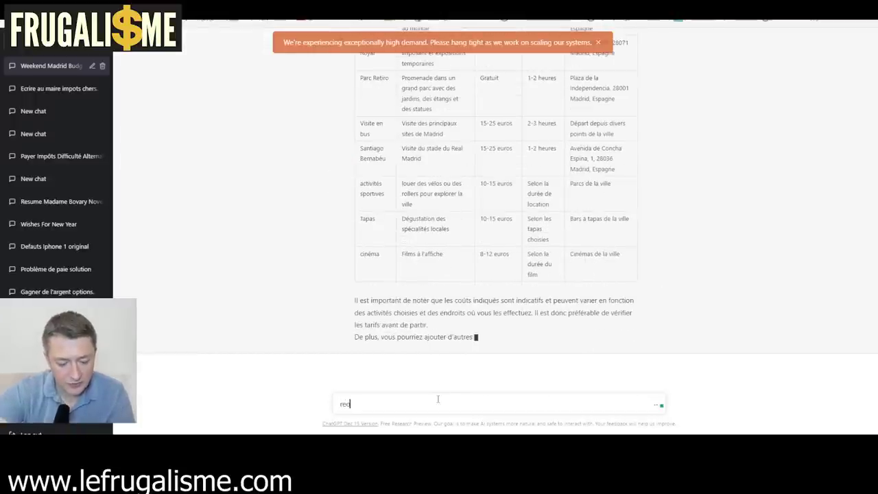
pyautogui.write('rdonne ces informations en fonction de leur distances et propose des')
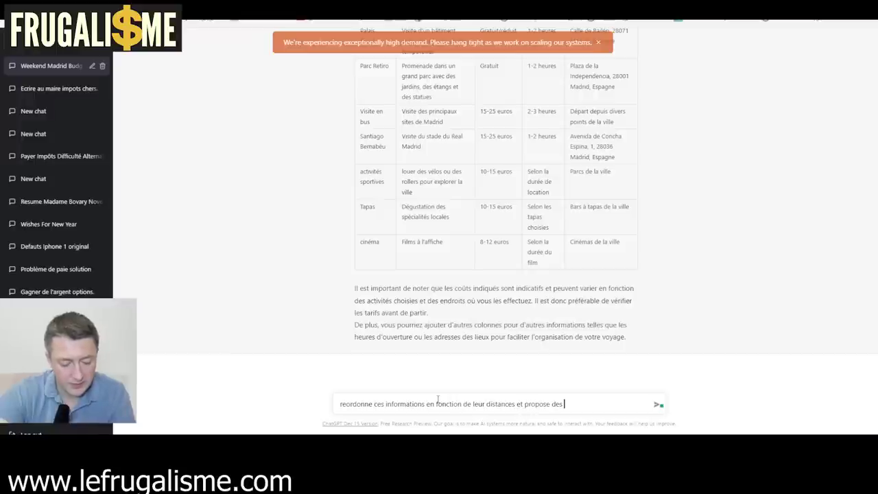
pyautogui.write('oraires po')
pyautogui.write('faire ces ')
pyautogui.write('ctivites')
pyautogui.press('Return')
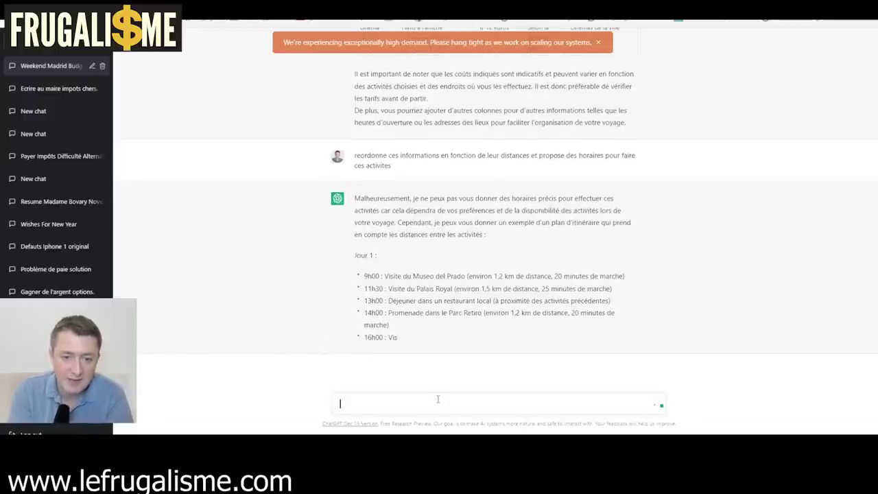
# Step: Ask ChatGPT to 'organise ces informations dans un tableau', then dismiss the high-demand notice
pyautogui.write('reorganise ces informations dans un tableau')
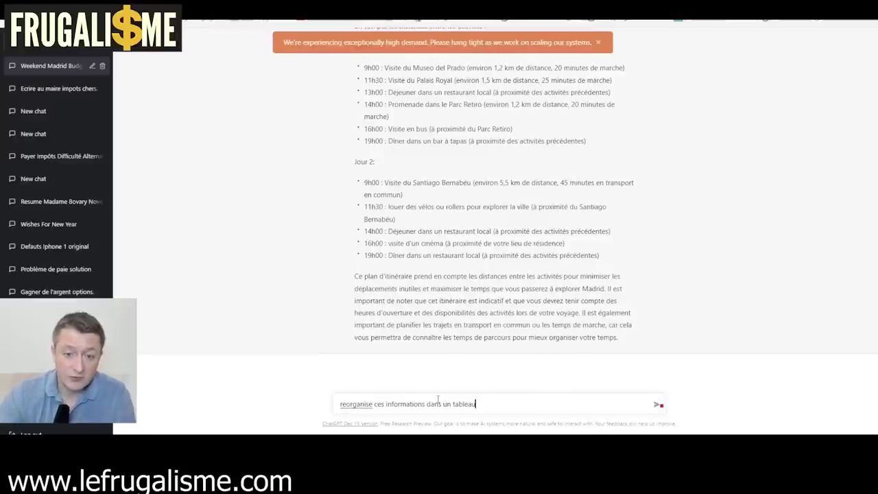
pyautogui.press('Return')
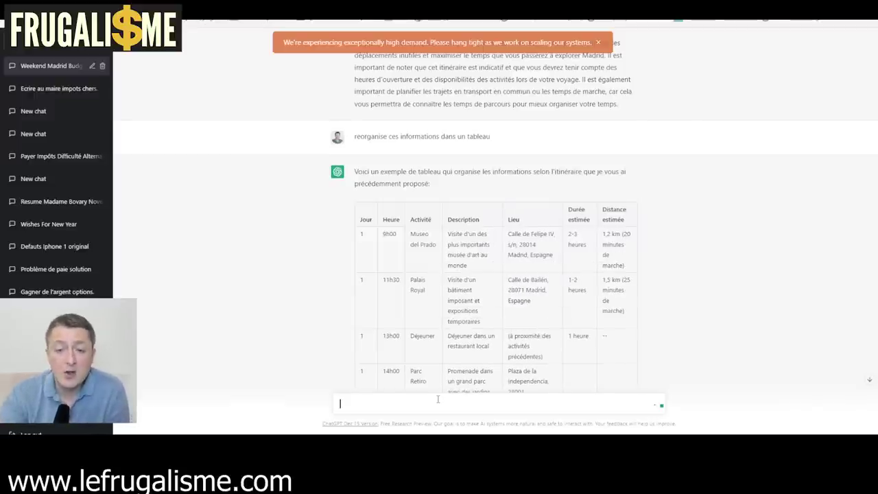
pyautogui.scroll(-2, 437, 384)
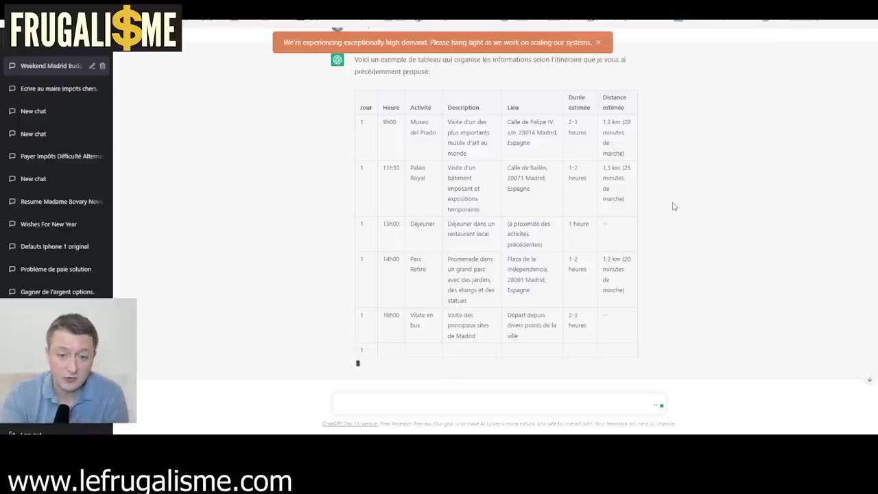
pyautogui.scroll(-2, 669, 200)
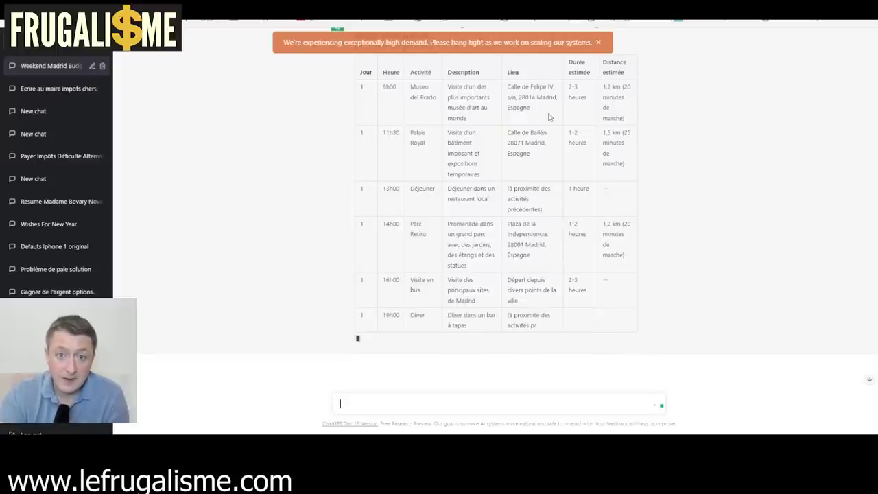
pyautogui.click(598, 42)
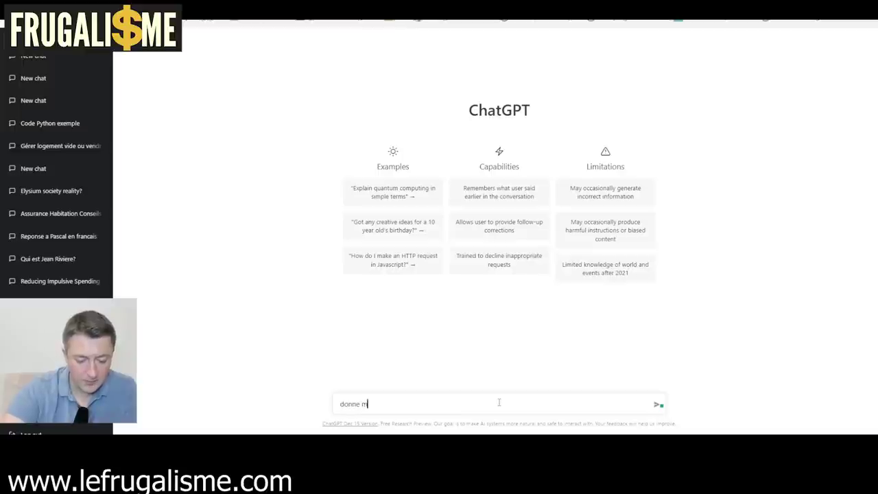
# Step: Ask for five PEA-eligible stocks and highlight the start of the Nestlé entry
pyautogui.write('oi 5 ac')
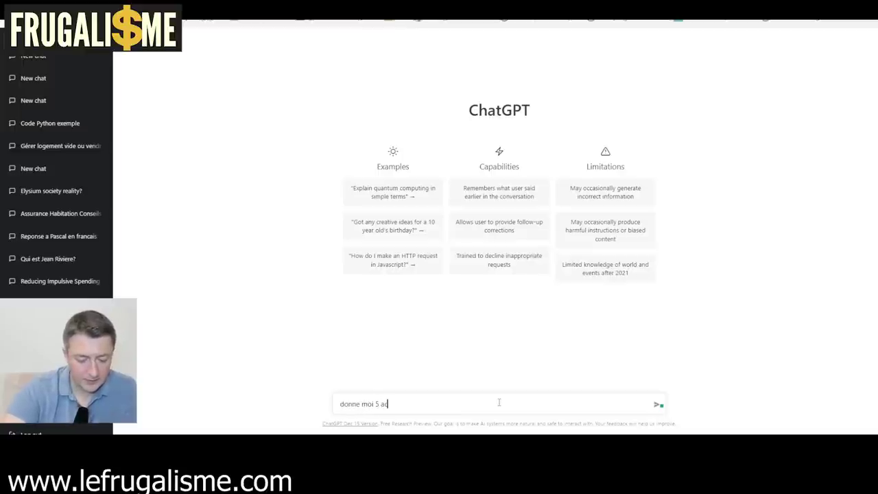
pyautogui.write('tions eligibles au pea')
pyautogui.press('Return')
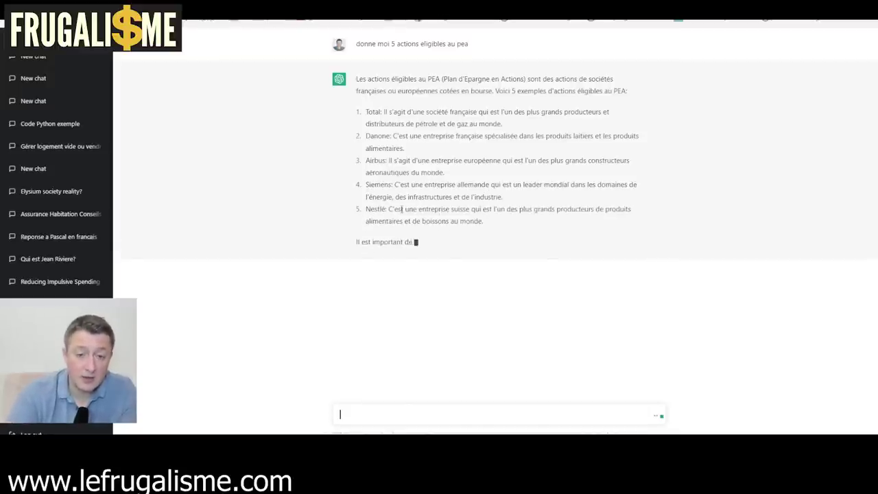
pyautogui.moveTo(389, 208); pyautogui.dragTo(410, 210)
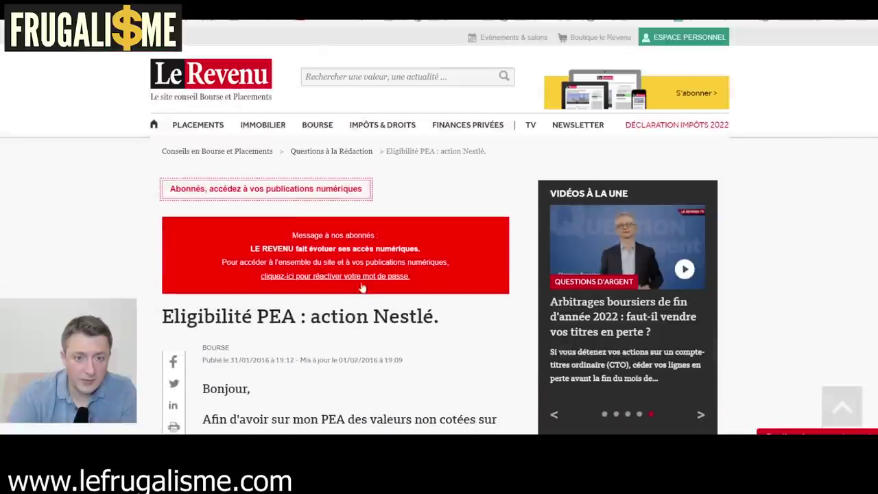
pyautogui.scroll(-5, 364, 288)
pyautogui.moveTo(314, 159); pyautogui.dragTo(376, 180)
pyautogui.click(404, 188)
pyautogui.scroll(-3, 312, 227)
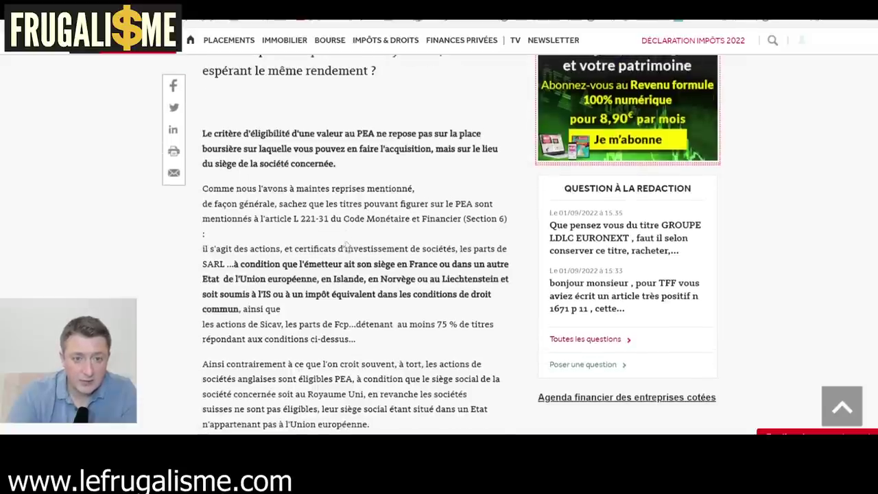
pyautogui.scroll(3, 343, 243)
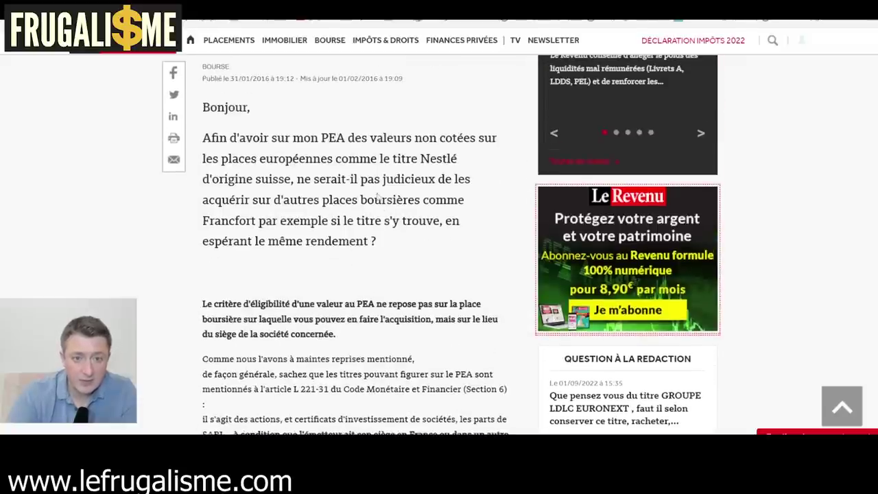
pyautogui.scroll(-5, 377, 197)
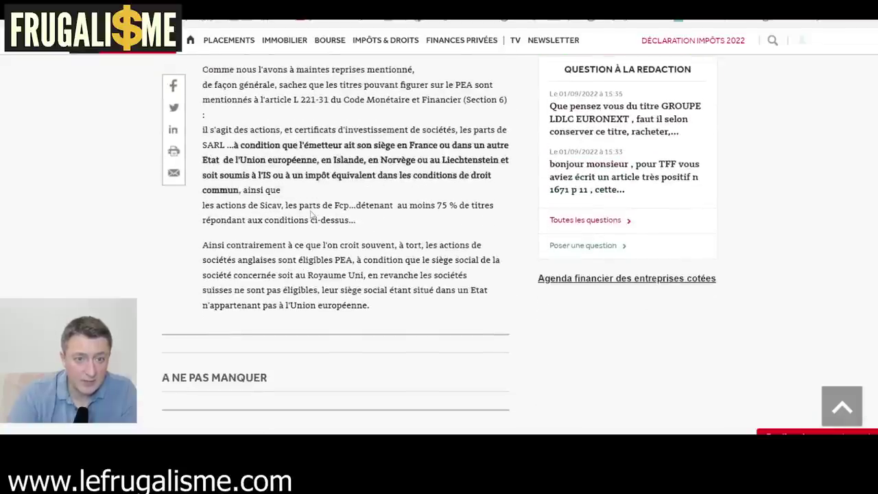
pyautogui.scroll(2, 312, 215)
pyautogui.scroll(2, 329, 213)
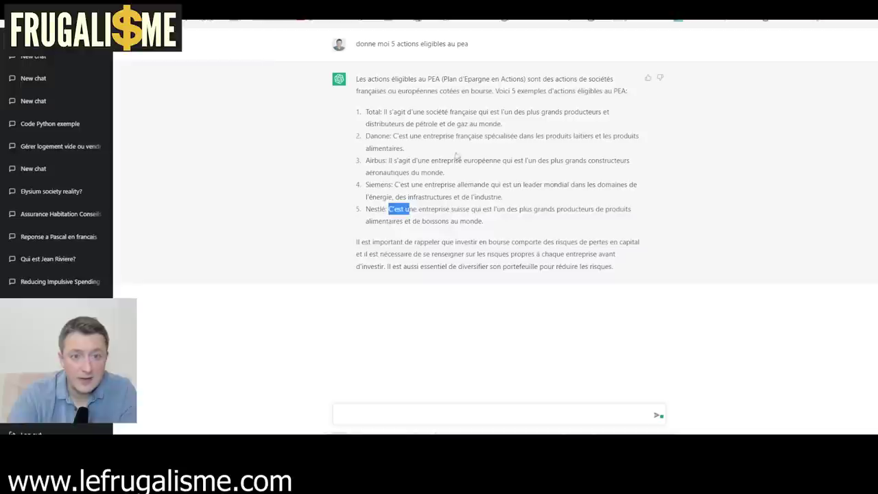
# Step: Reuse the earlier PEA question with 'qui versent un dividende' appended and send it
pyautogui.click(425, 410)
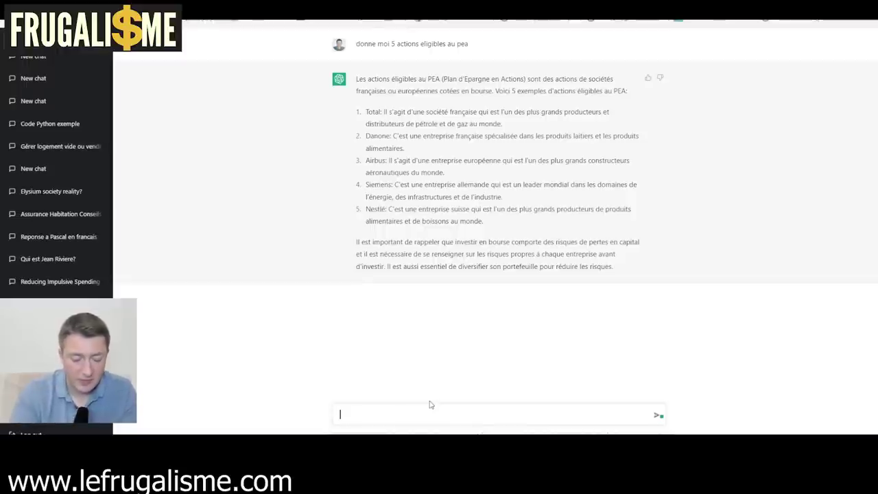
pyautogui.tripleClick(426, 45)
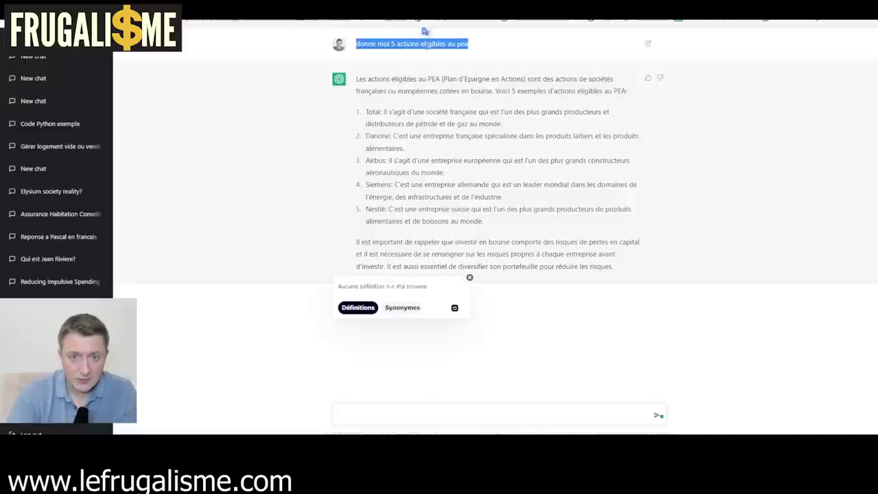
pyautogui.click(417, 418)
pyautogui.write('donne moi 5 actions eligibles au pea')
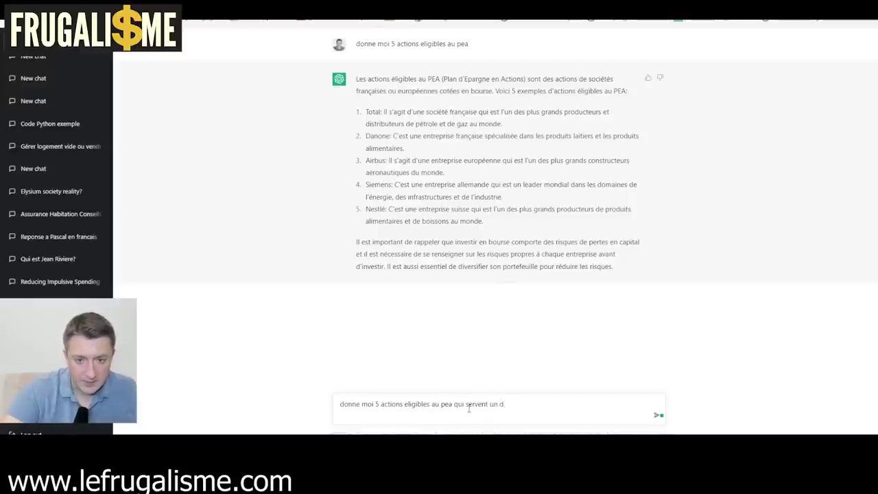
pyautogui.write('de')
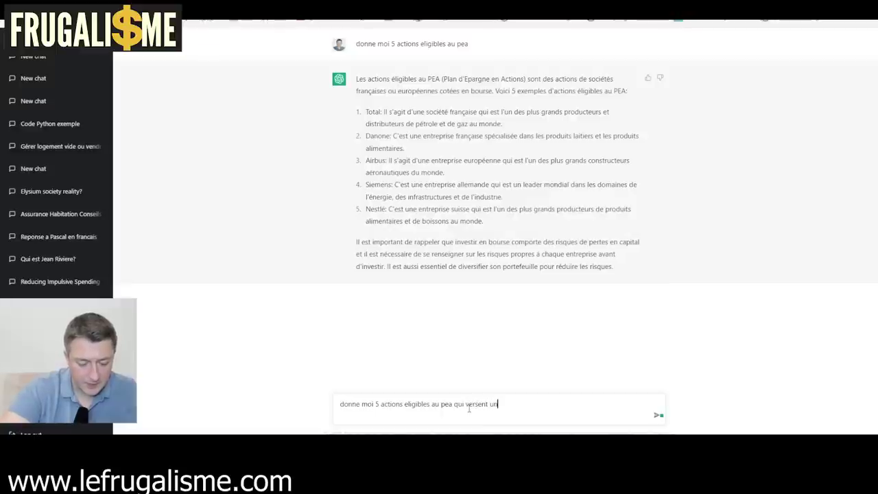
pyautogui.write('nde')
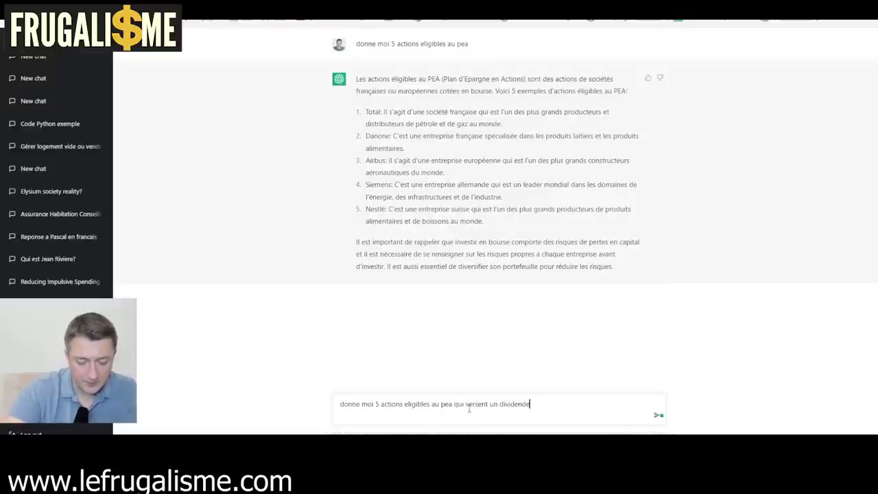
pyautogui.press('Return')
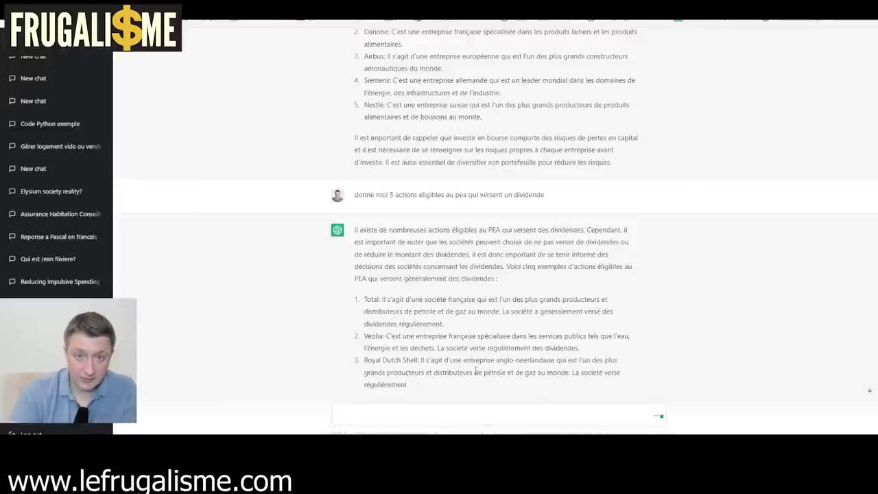
# Step: Review the dividend list (Total, Veolia, Shell, Unibail-Rodamco-Westfield, Engie) and select the question text
pyautogui.scroll(-2, 490, 352)
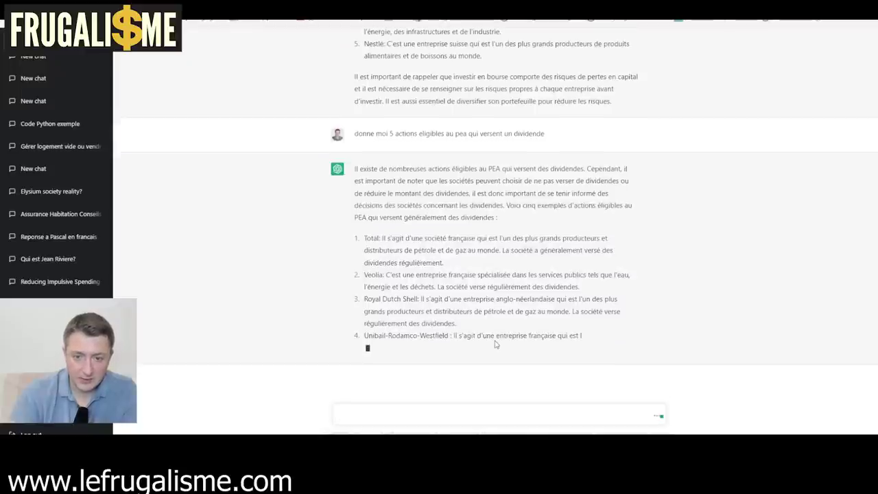
pyautogui.moveTo(364, 323); pyautogui.dragTo(472, 336)
pyautogui.click(487, 338)
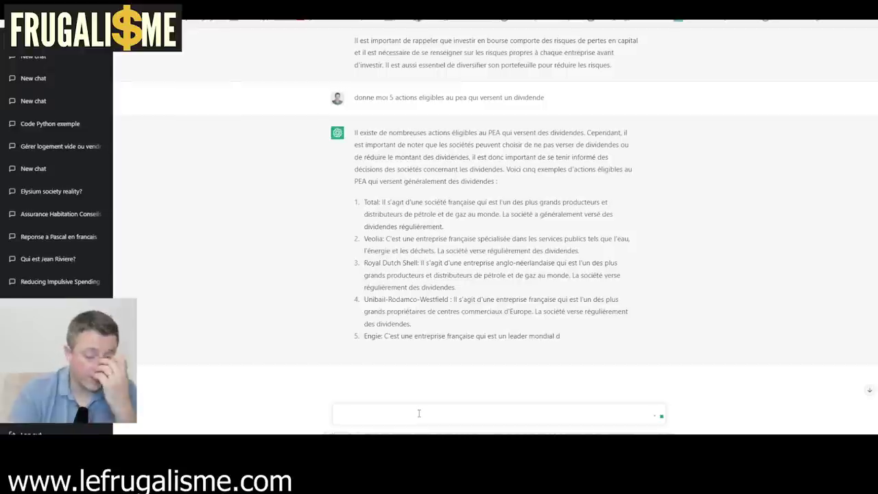
pyautogui.moveTo(547, 99); pyautogui.dragTo(352, 96)
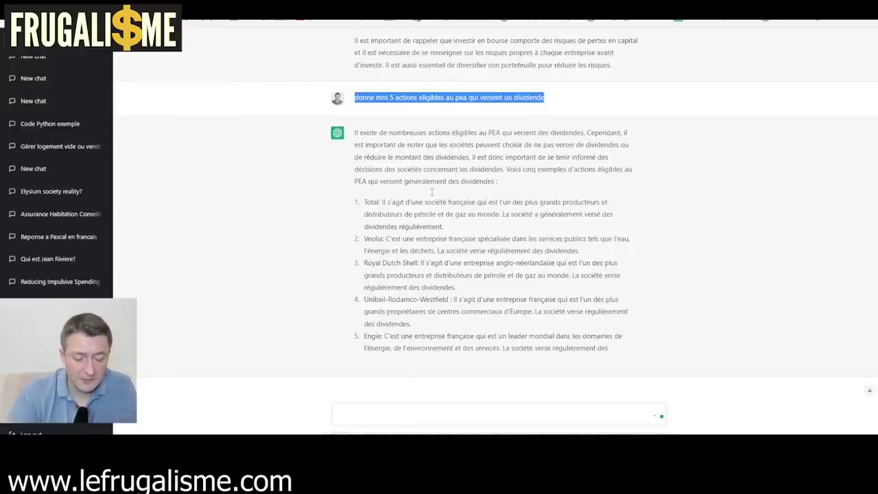
pyautogui.click(438, 405)
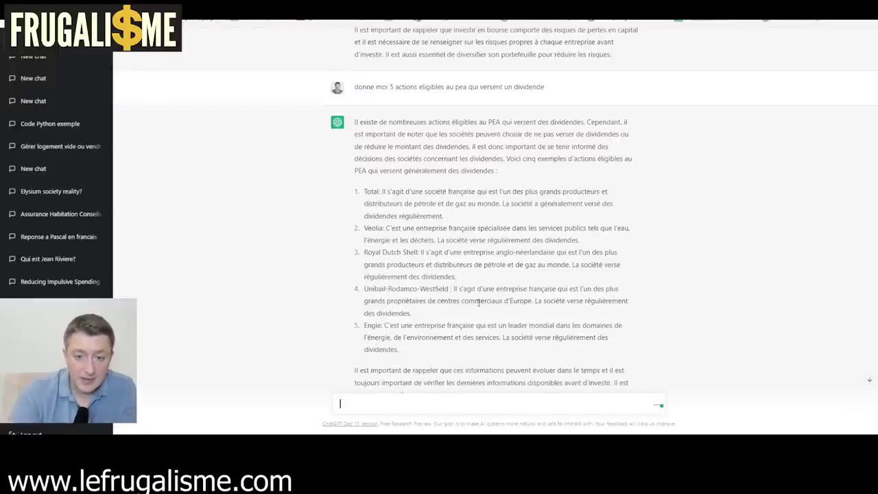
pyautogui.scroll(-2, 478, 302)
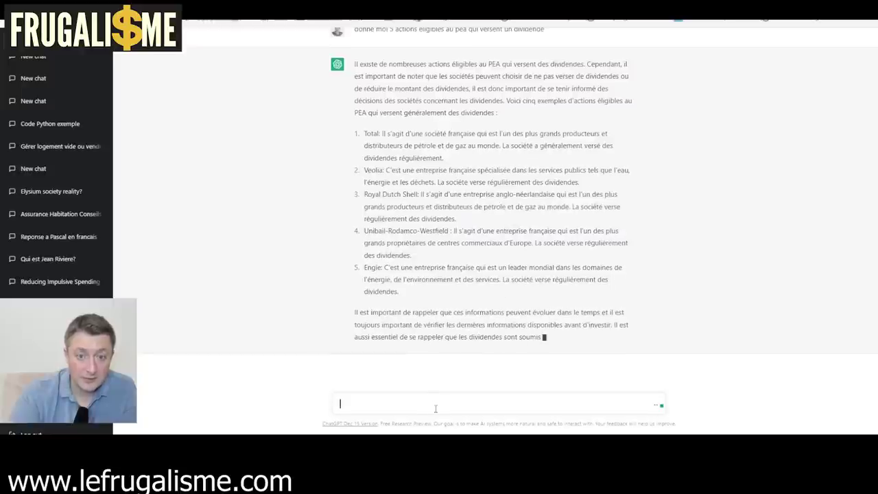
# Step: Paste the dividend question with 'en hausse' added, send it, and follow the reply
pyautogui.write('donne moi 5 actions eligibles au pea qui versent un dividende')
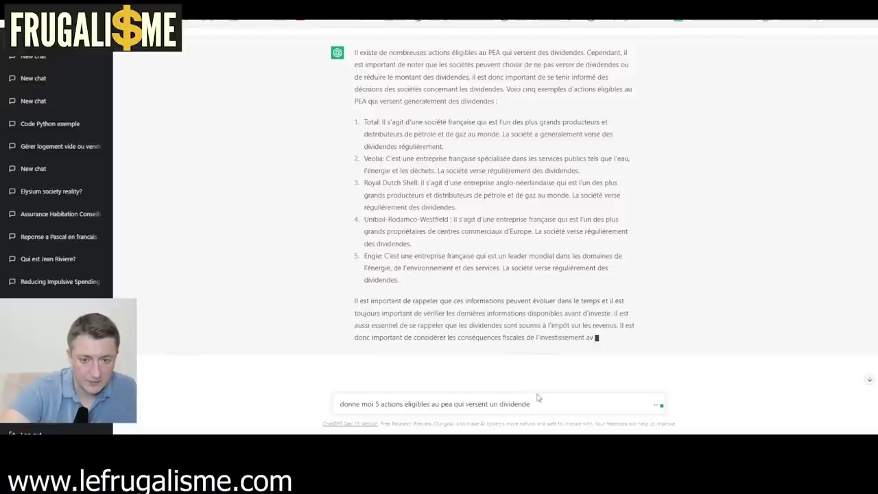
pyautogui.write('en f')
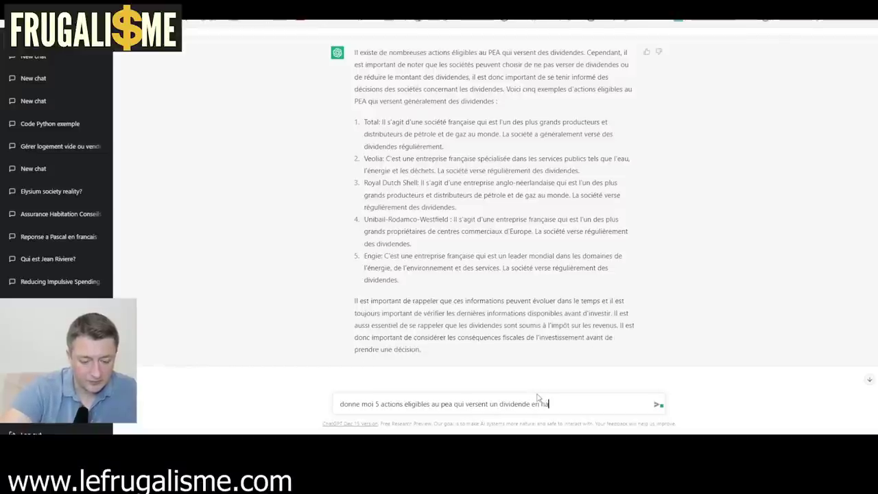
pyautogui.write('e')
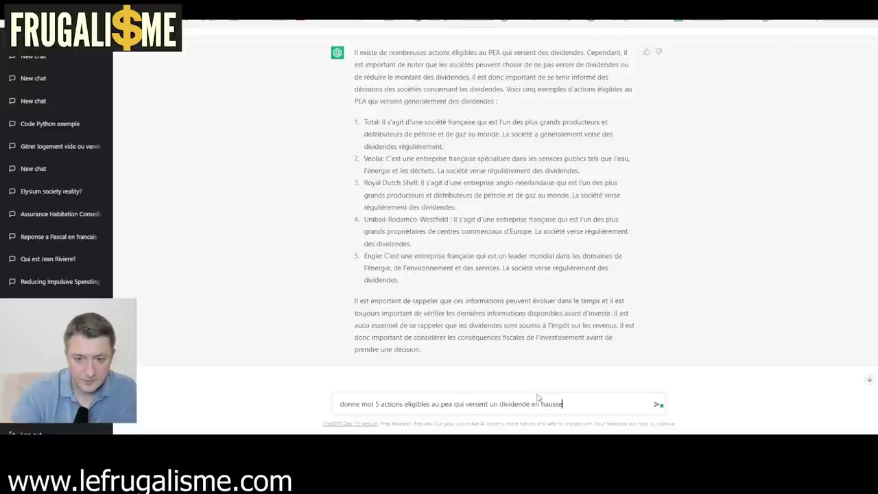
pyautogui.press('Return')
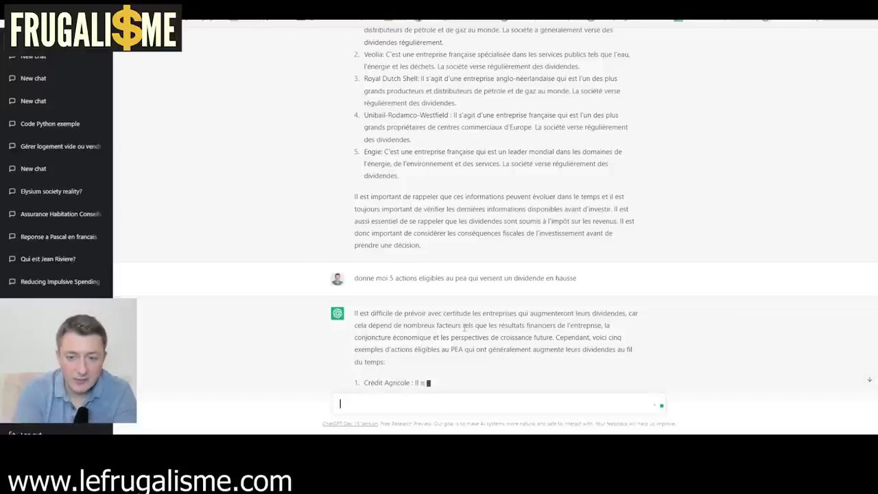
pyautogui.scroll(-1, 473, 236)
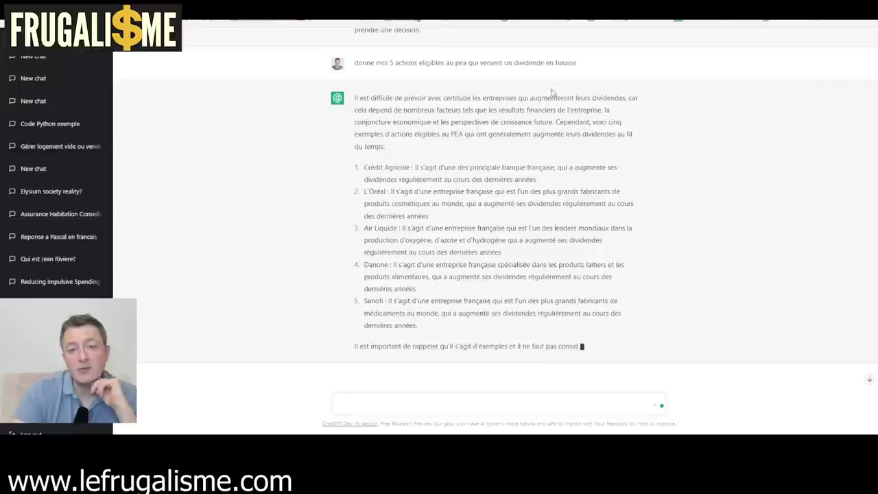
# Step: Select passages from the rising-dividend and SCPI answers, then start a new empty chat
pyautogui.moveTo(581, 64); pyautogui.dragTo(357, 63)
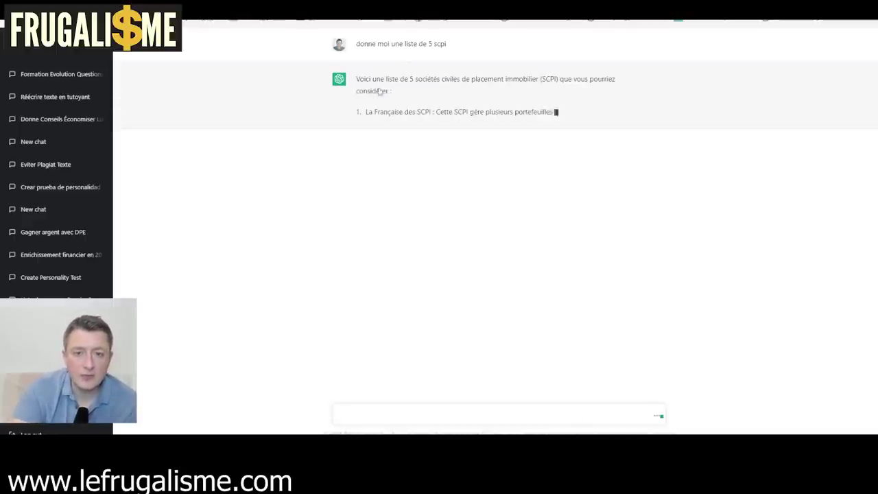
pyautogui.moveTo(406, 113); pyautogui.dragTo(427, 123)
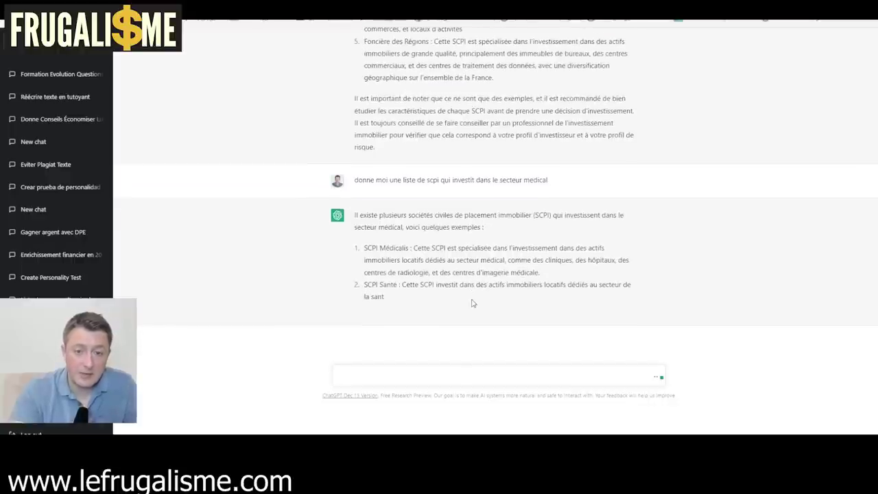
pyautogui.doubleClick(411, 284)
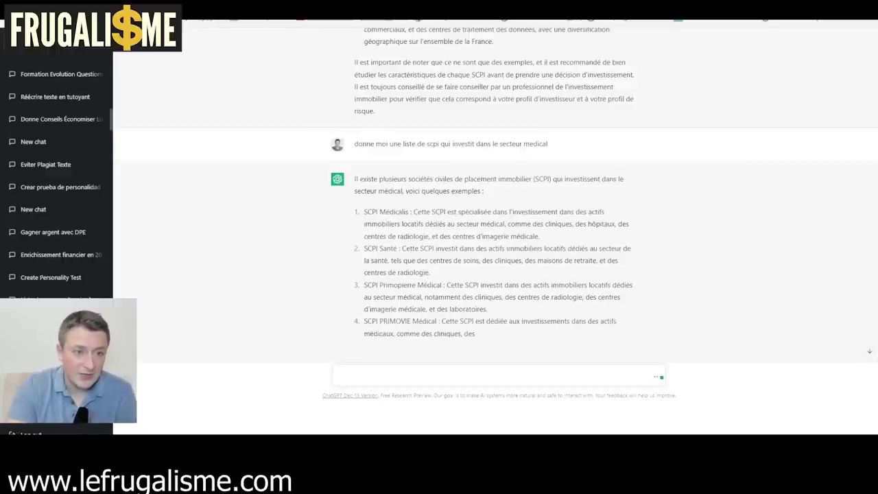
pyautogui.click(55, 34)
pyautogui.write('fais une recett')
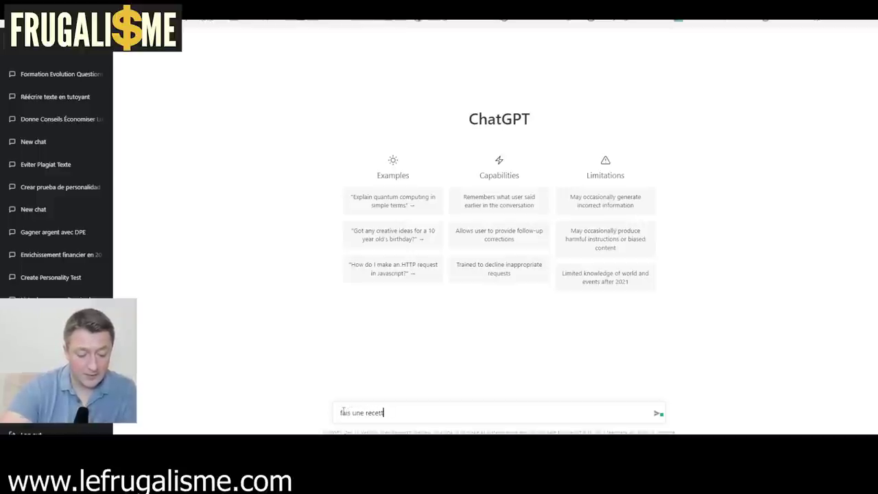
# Step: Send a recipe prompt listing beer, bread, ham, tomatoes, pepper, biscottes, onions and potatoes
pyautogui.write('e')
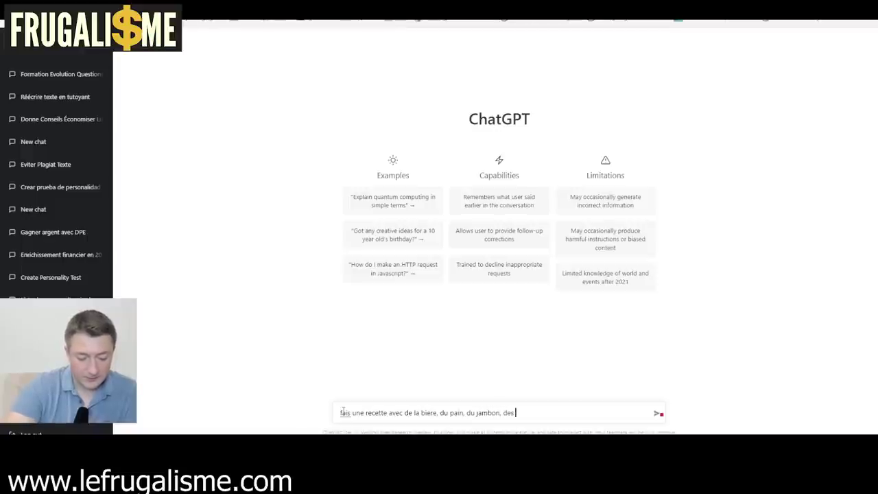
pyautogui.write('et')
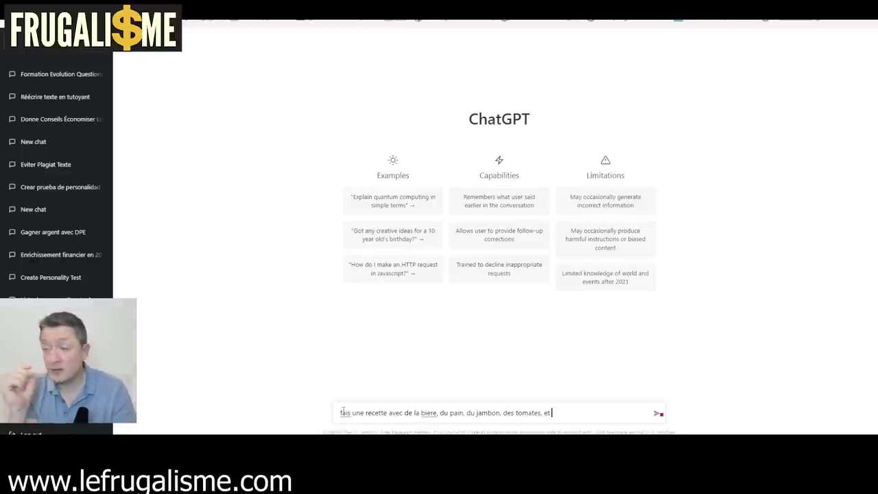
pyautogui.write(' du ')
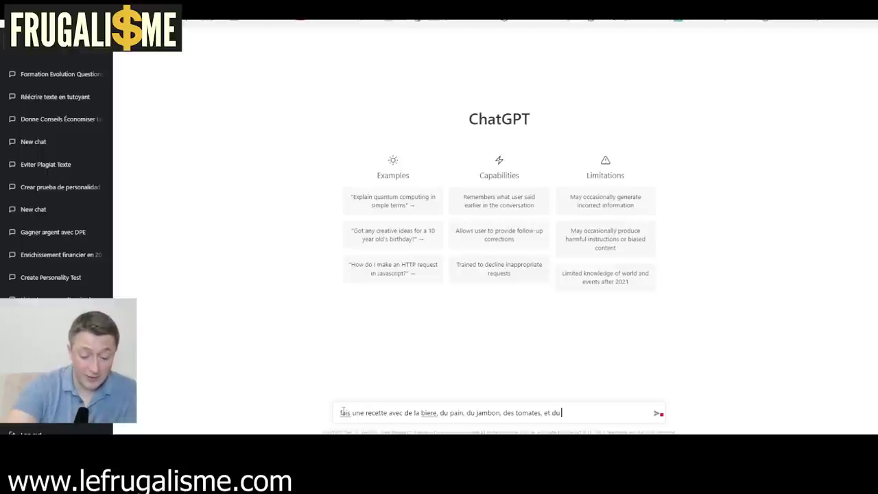
pyautogui.write('poivre et des biscottes')
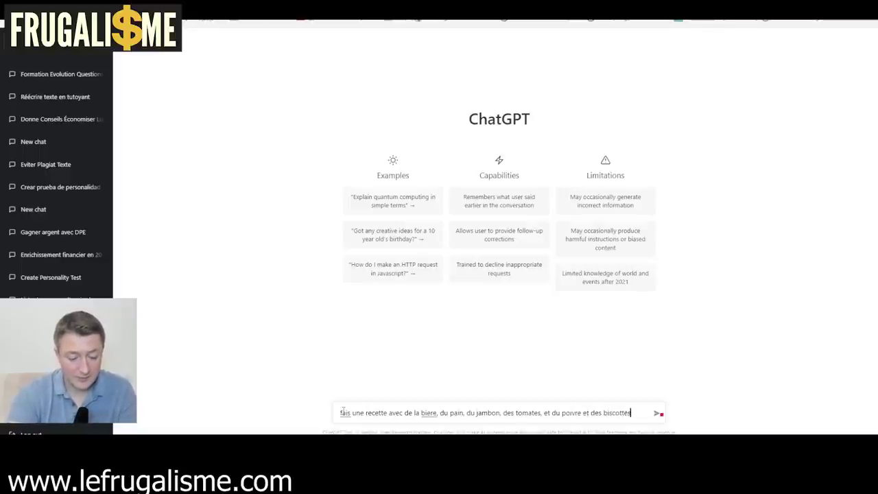
pyautogui.write(' et de')
pyautogui.write(' des')
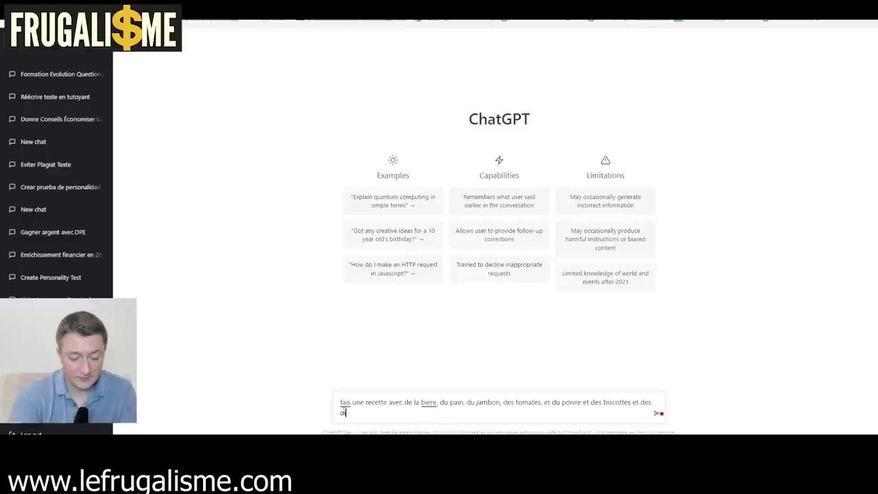
pyautogui.write(' des patate')
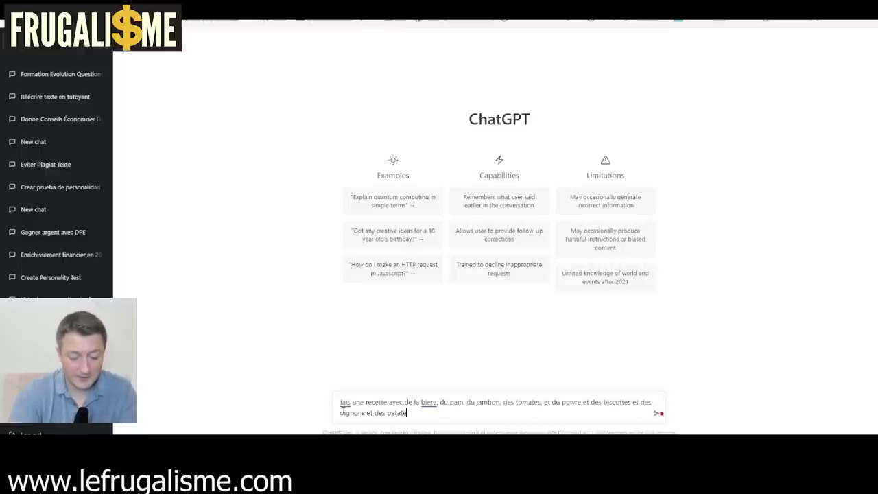
pyautogui.write('s')
pyautogui.press('Return')
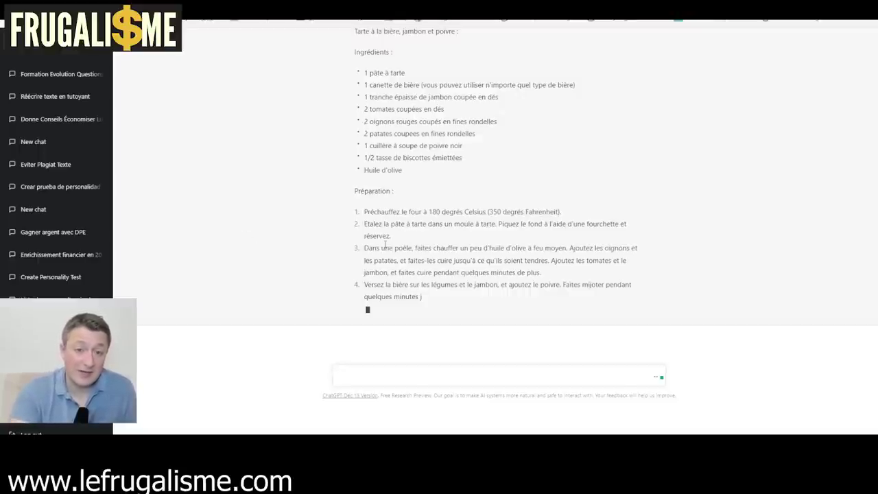
# Step: Scroll through the streaming tart recipe until step 5, pouring the filling onto the base
pyautogui.scroll(1, 480, 203)
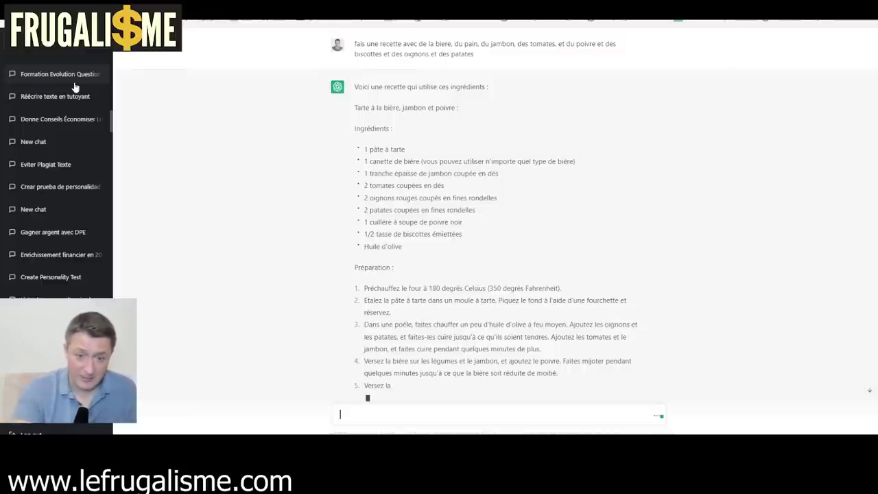
pyautogui.scroll(-2, 429, 278)
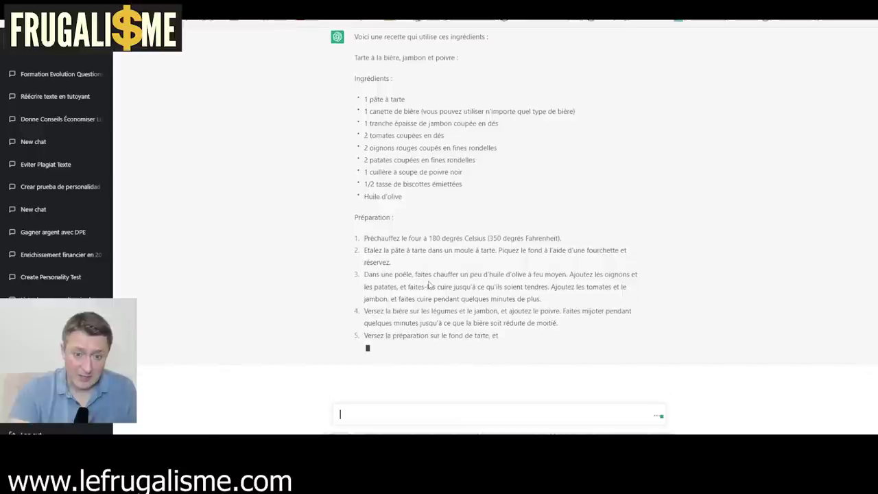